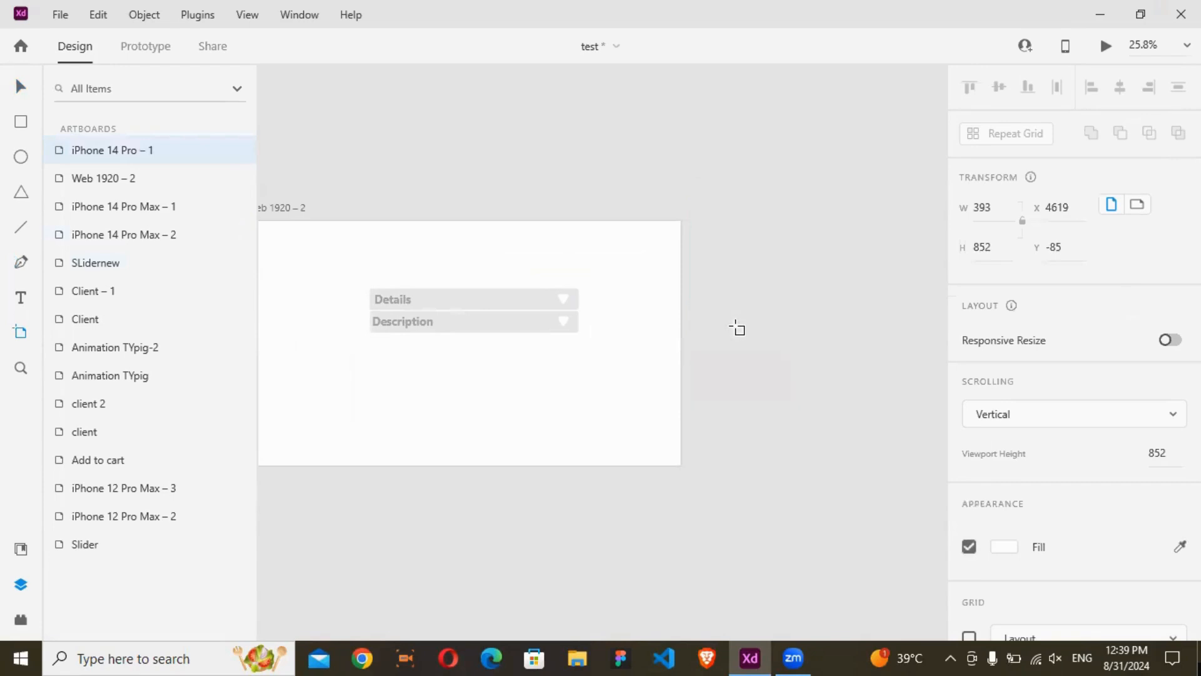
Add a Web 1920 artboard from the preset sizes beside the existing Web 1920 – 2 artboard
{"action": "scroll", "coordinate": [1034, 325], "scroll_direction": "down", "scroll_amount": 5}
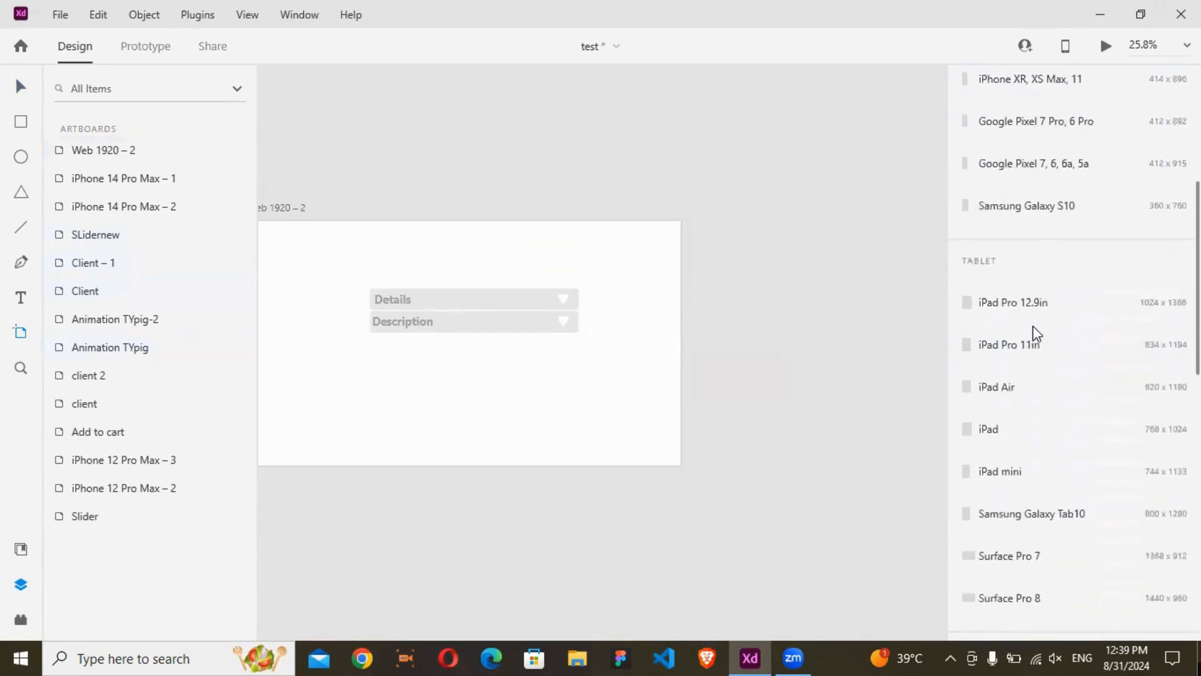
{"action": "scroll", "coordinate": [1033, 324], "scroll_direction": "down", "scroll_amount": 5}
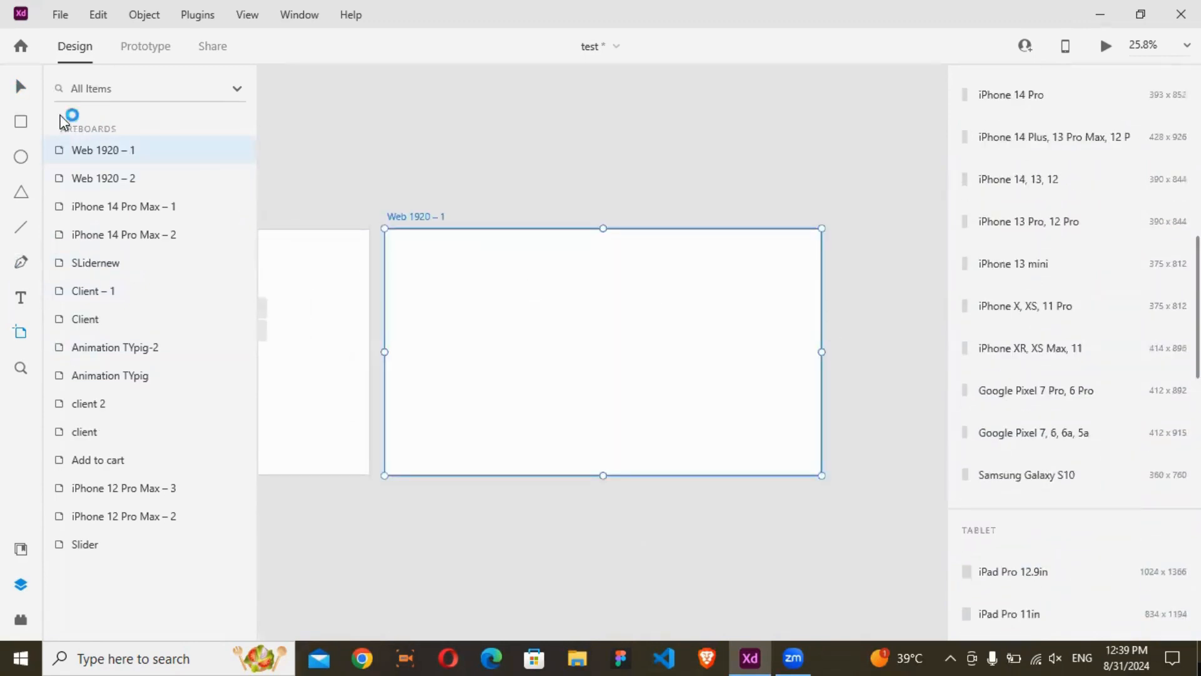
{"action": "left_click", "coordinate": [21, 86]}
{"action": "mouse_move", "coordinate": [511, 203]}
{"action": "left_mouse_down"}
{"action": "mouse_move", "coordinate": [587, 182]}
{"action": "mouse_move", "coordinate": [514, 197]}
{"action": "left_mouse_up"}
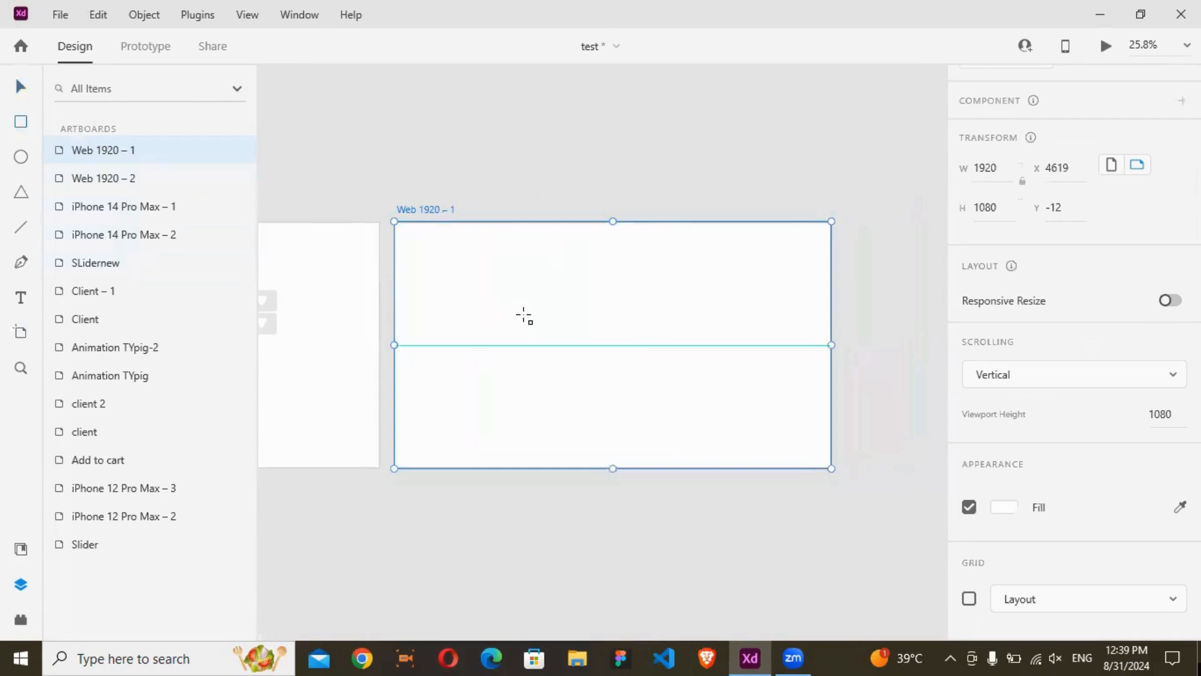
Draw a wide rectangle about 1276 × 167 near the top of the new artboard and round its corners to 25
{"action": "mouse_move", "coordinate": [461, 279]}
{"action": "left_mouse_down"}
{"action": "mouse_move", "coordinate": [541, 302]}
{"action": "mouse_move", "coordinate": [750, 317]}
{"action": "left_mouse_up"}
{"action": "left_click", "coordinate": [21, 85]}
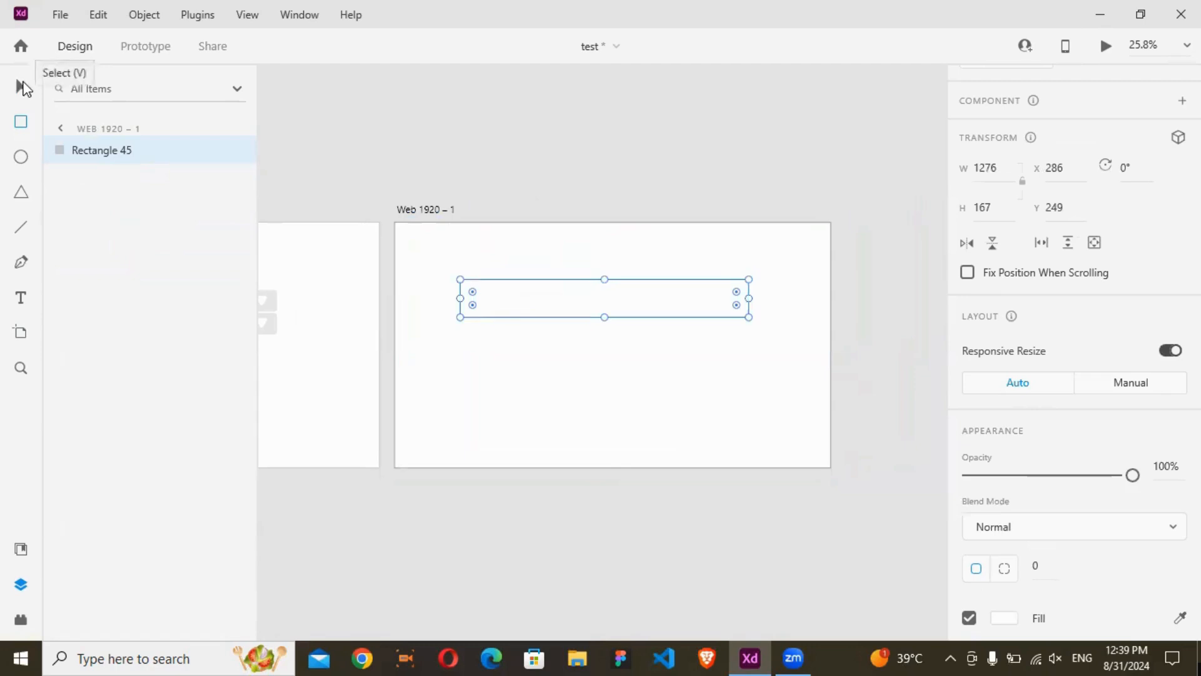
{"action": "scroll", "coordinate": [825, 388], "scroll_direction": "up", "scroll_amount": 5}
{"action": "left_click_drag", "start_coordinate": [643, 274], "coordinate": [884, 391]}
{"action": "scroll", "coordinate": [874, 385], "scroll_direction": "right", "scroll_amount": 2}
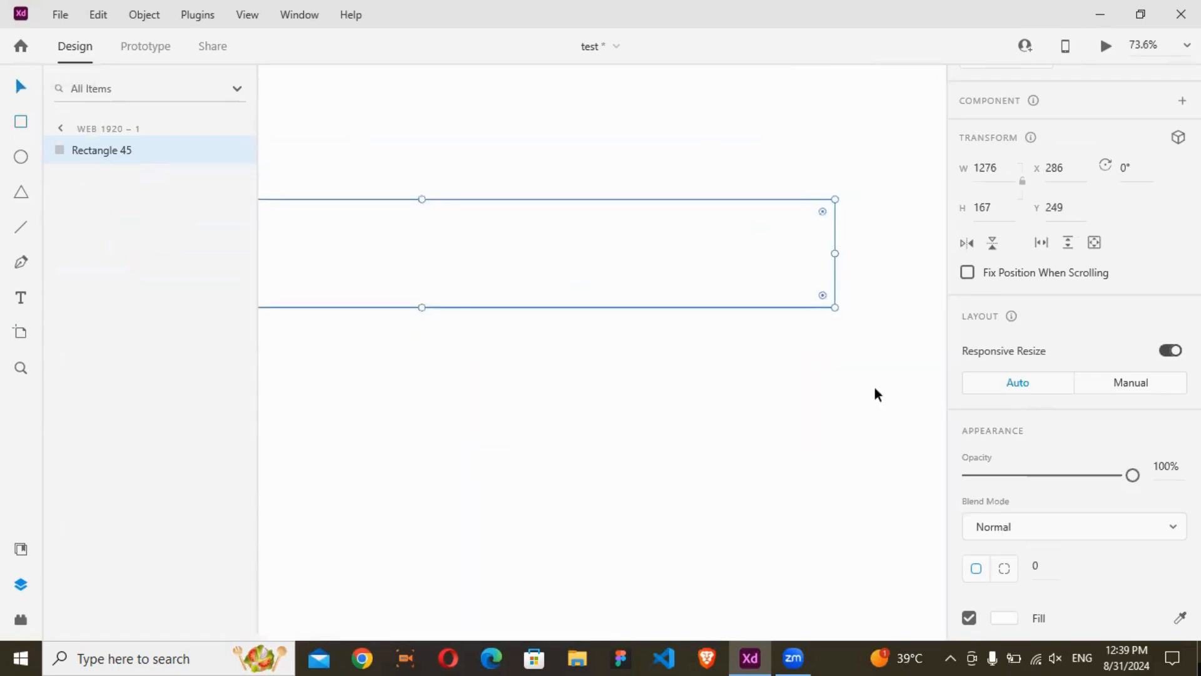
{"action": "scroll", "coordinate": [812, 362], "scroll_direction": "down", "scroll_amount": 1}
{"action": "scroll", "coordinate": [756, 366], "scroll_direction": "down", "scroll_amount": 3}
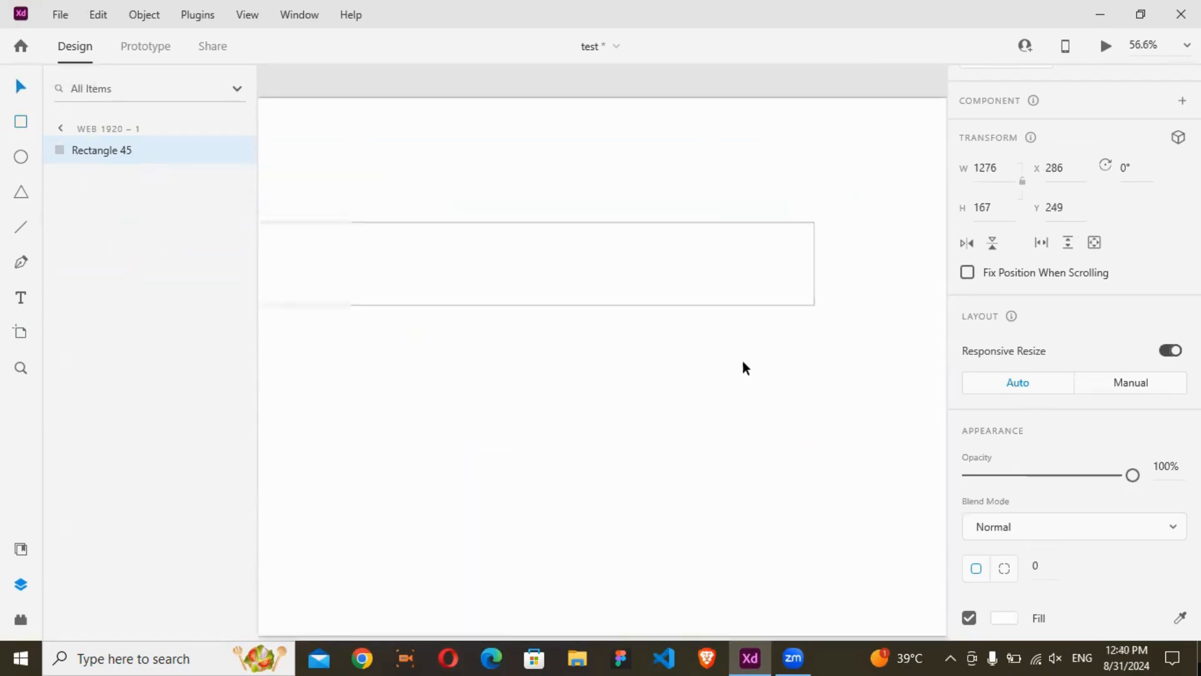
{"action": "scroll", "coordinate": [821, 264], "scroll_direction": "up", "scroll_amount": 2}
{"action": "left_click_drag", "start_coordinate": [825, 285], "coordinate": [821, 282]}
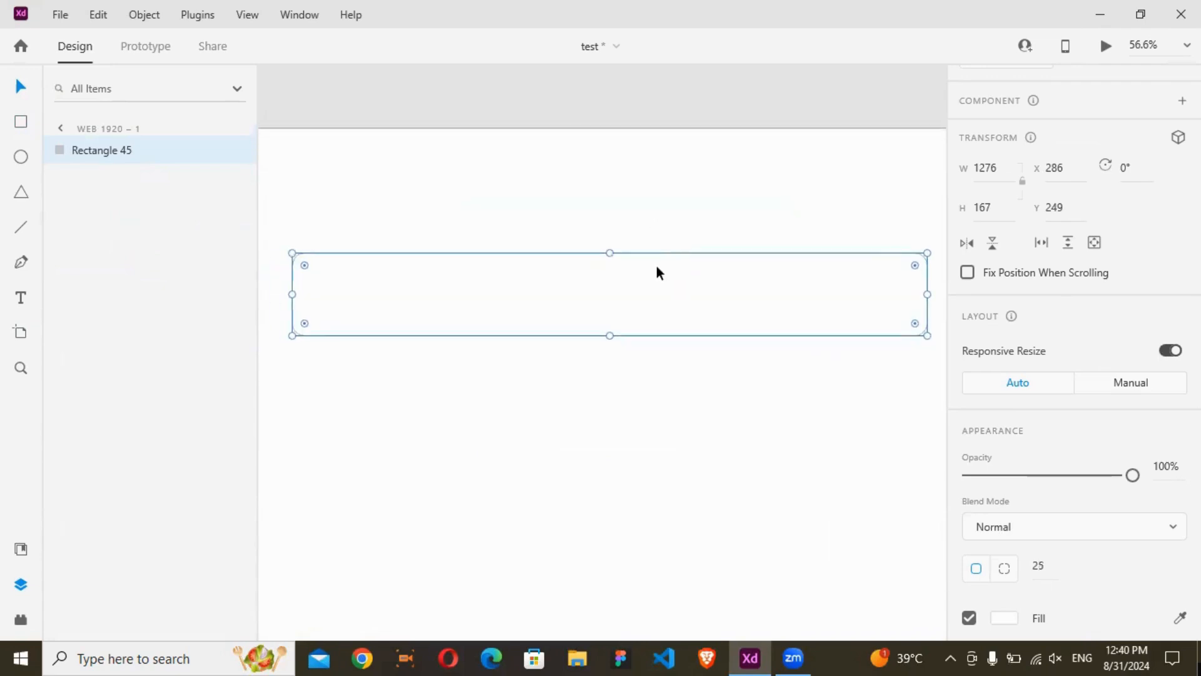
Fill the rectangle with the light grey sampled from the Details bar on the neighbouring artboard and remove its border
{"action": "scroll", "coordinate": [657, 269], "scroll_direction": "down", "scroll_amount": 4}
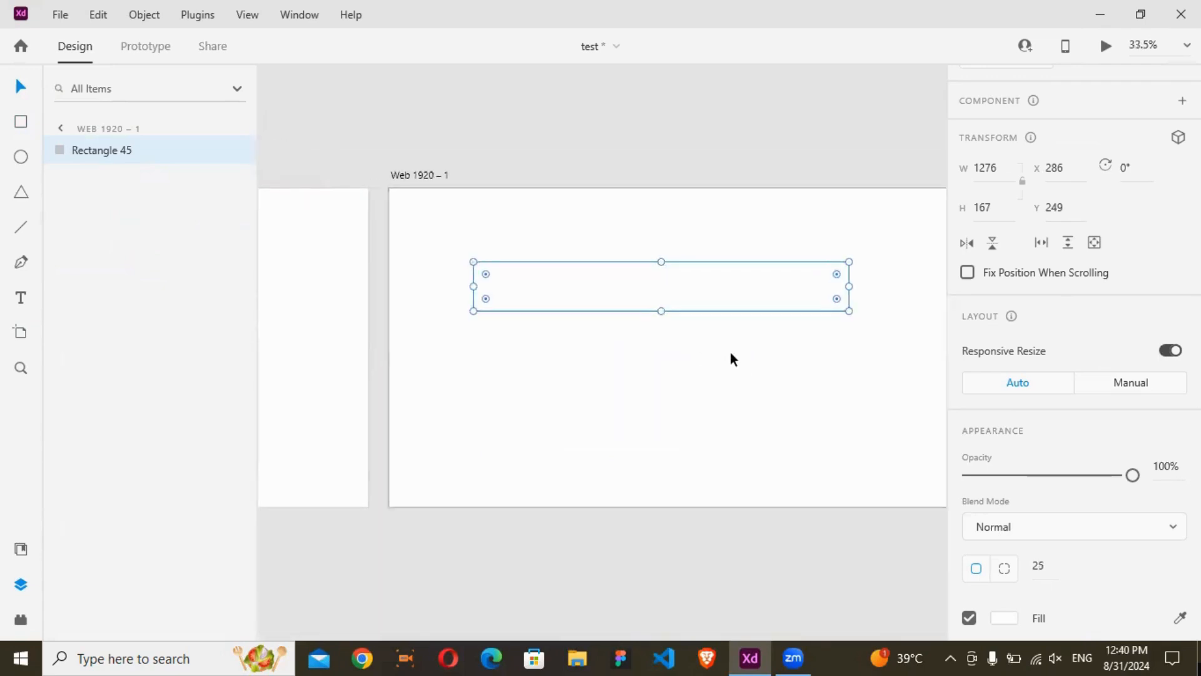
{"action": "scroll", "coordinate": [591, 400], "scroll_direction": "down", "scroll_amount": 4}
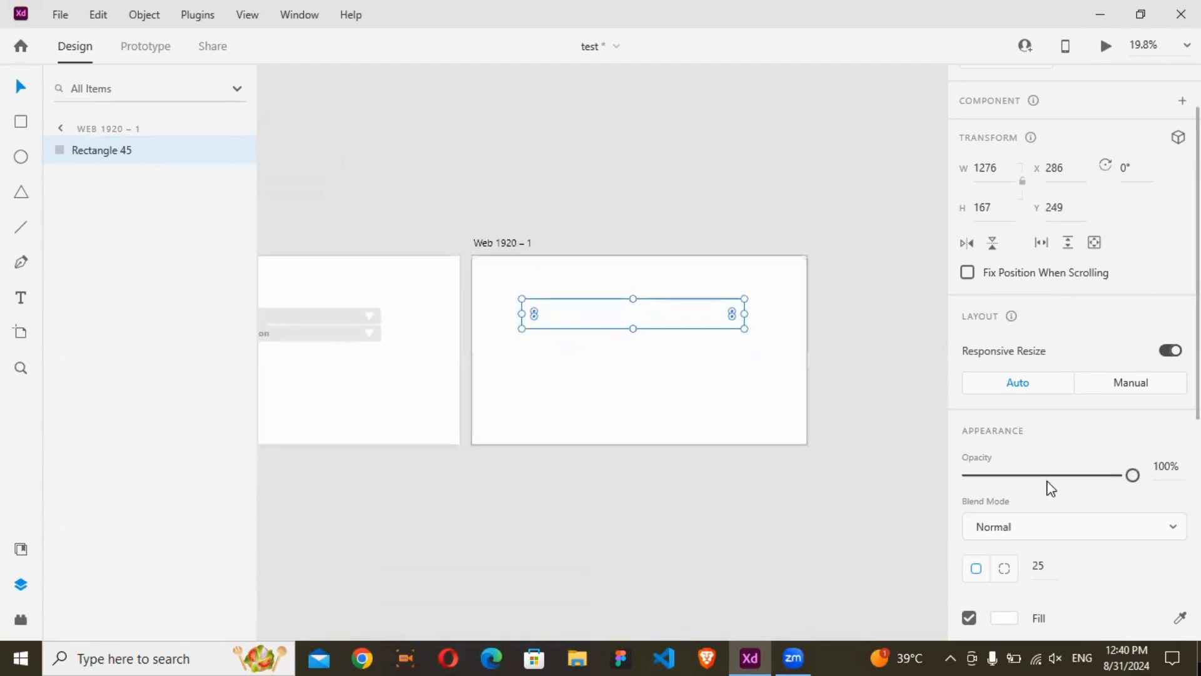
{"action": "left_click", "coordinate": [1179, 618]}
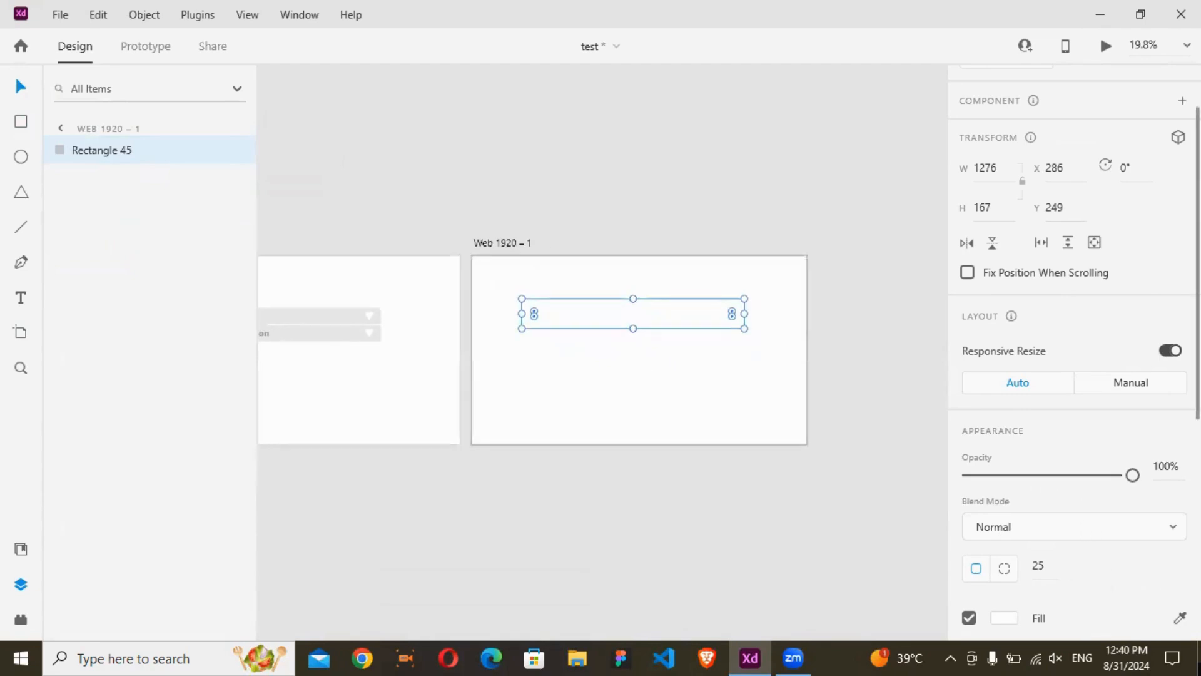
{"action": "left_click", "coordinate": [338, 317]}
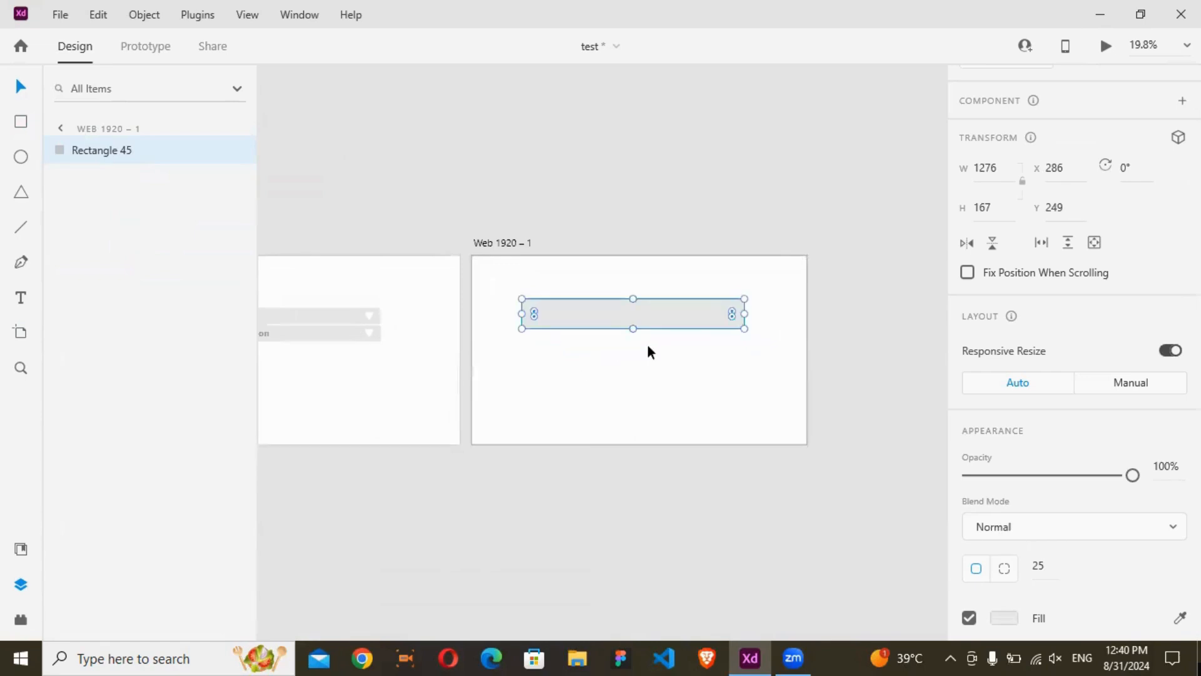
{"action": "scroll", "coordinate": [1103, 568], "scroll_direction": "down", "scroll_amount": 5}
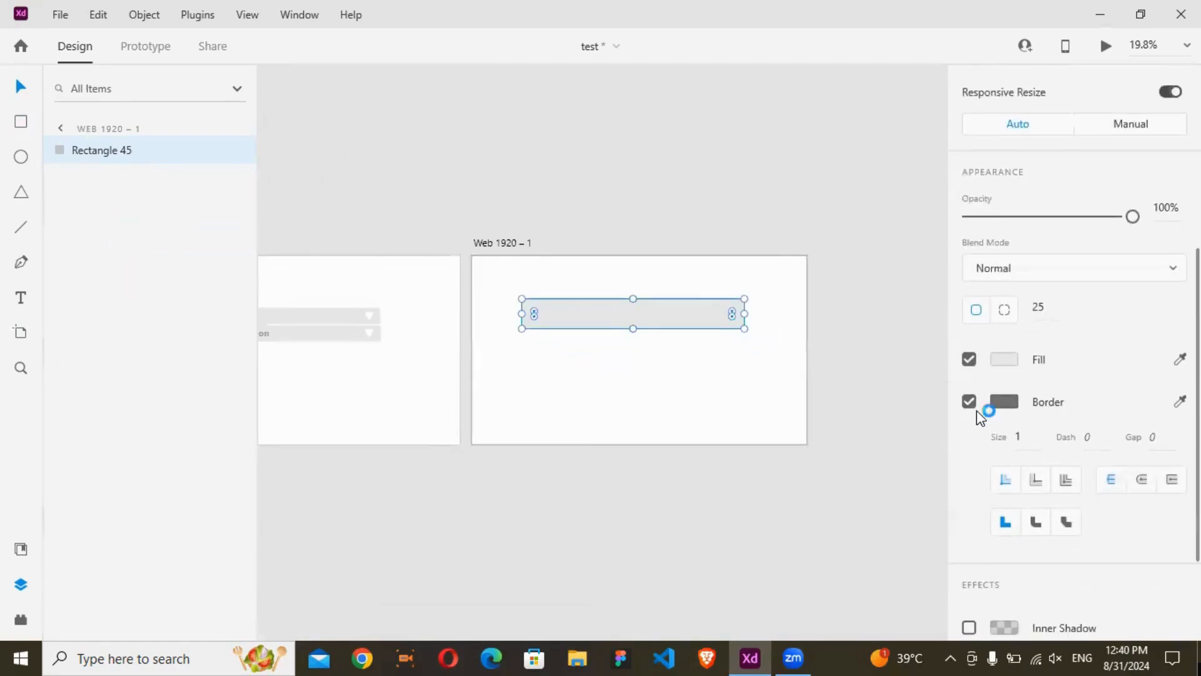
{"action": "left_click", "coordinate": [969, 406]}
{"action": "left_click", "coordinate": [700, 402]}
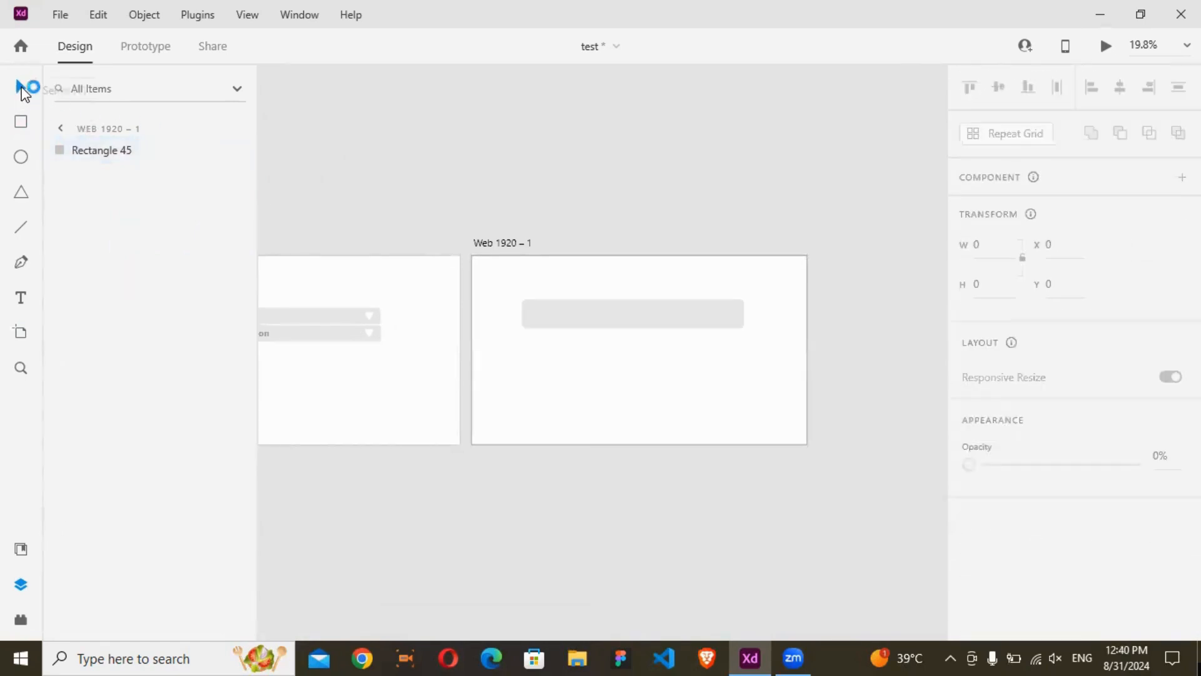
Duplicate the grey bar directly below the original and stretch the copy into a panel 312 high
{"action": "left_click", "coordinate": [627, 328]}
{"action": "key", "text": "ctrl+d"}
{"action": "left_click_drag", "start_coordinate": [612, 322], "coordinate": [646, 413]}
{"action": "scroll", "coordinate": [611, 341], "scroll_direction": "up", "scroll_amount": 2}
{"action": "scroll", "coordinate": [610, 342], "scroll_direction": "up", "scroll_amount": 1}
Duplicate the top grey bar and place the copy just beneath the tall panel, aligned with it
{"action": "left_click", "coordinate": [586, 302]}
{"action": "key", "text": "ctrl+d"}
{"action": "left_click_drag", "start_coordinate": [586, 300], "coordinate": [588, 435]}
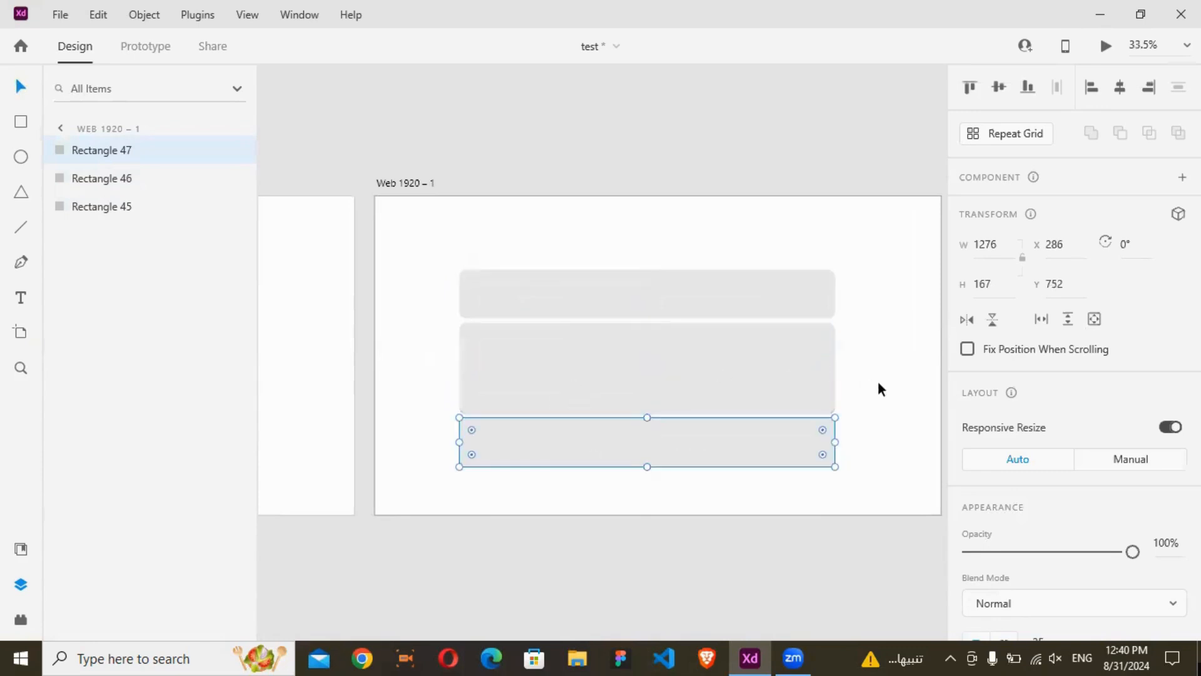
{"action": "left_click", "coordinate": [900, 382]}
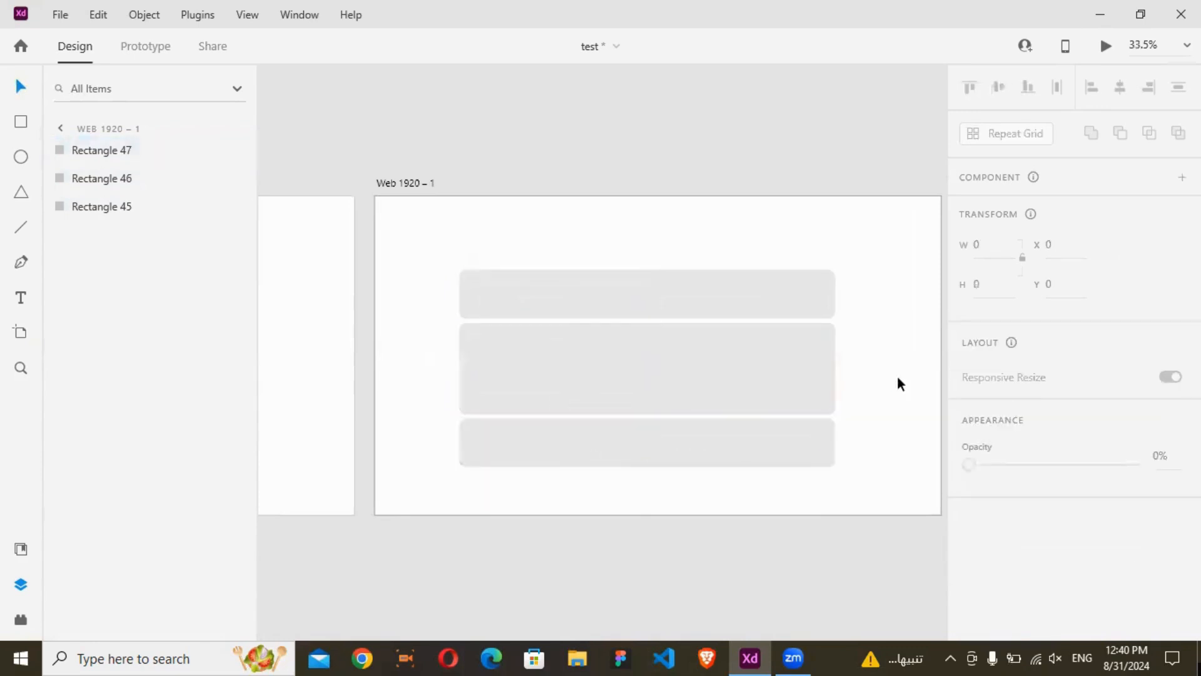
Add the text "Details" at the left end of the top bar
{"action": "left_click", "coordinate": [680, 370]}
{"action": "left_click", "coordinate": [21, 297]}
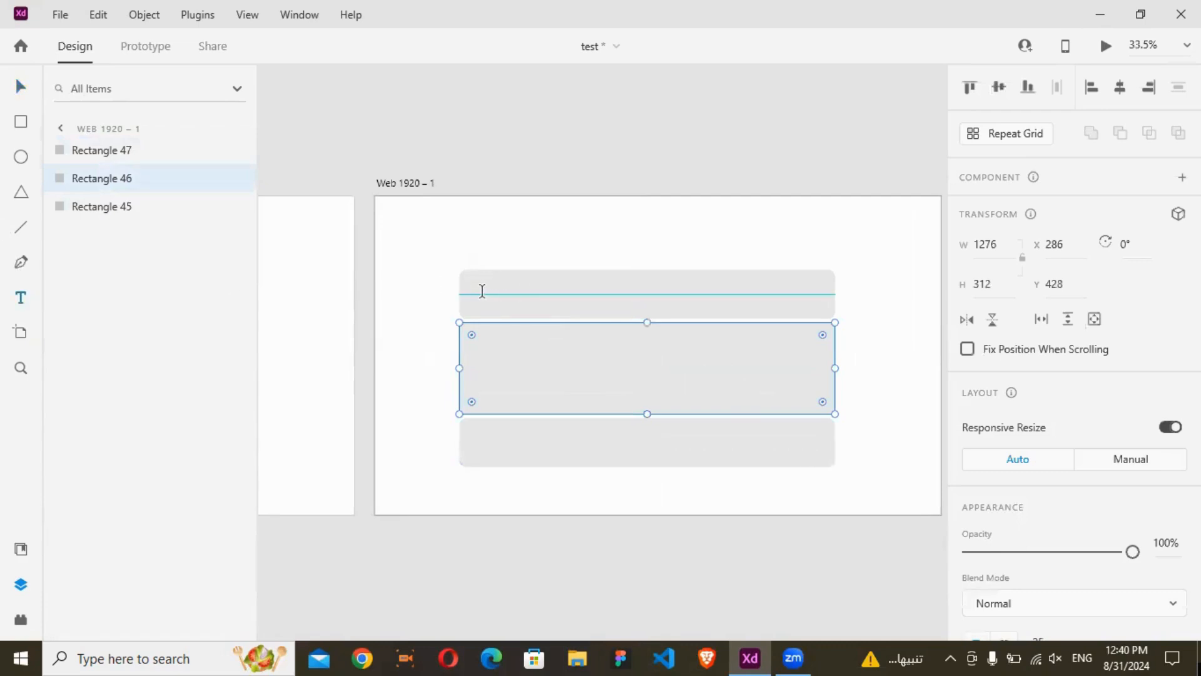
{"action": "left_click", "coordinate": [481, 291]}
{"action": "type", "text": "Details"}
{"action": "key", "text": "Escape"}
Duplicate the Details label into the middle panel and change its text to "More Details it will be here"
{"action": "left_click_drag", "start_coordinate": [480, 289], "coordinate": [644, 355]}
{"action": "key", "text": "ctrl+d"}
{"action": "double_click", "coordinate": [645, 356]}
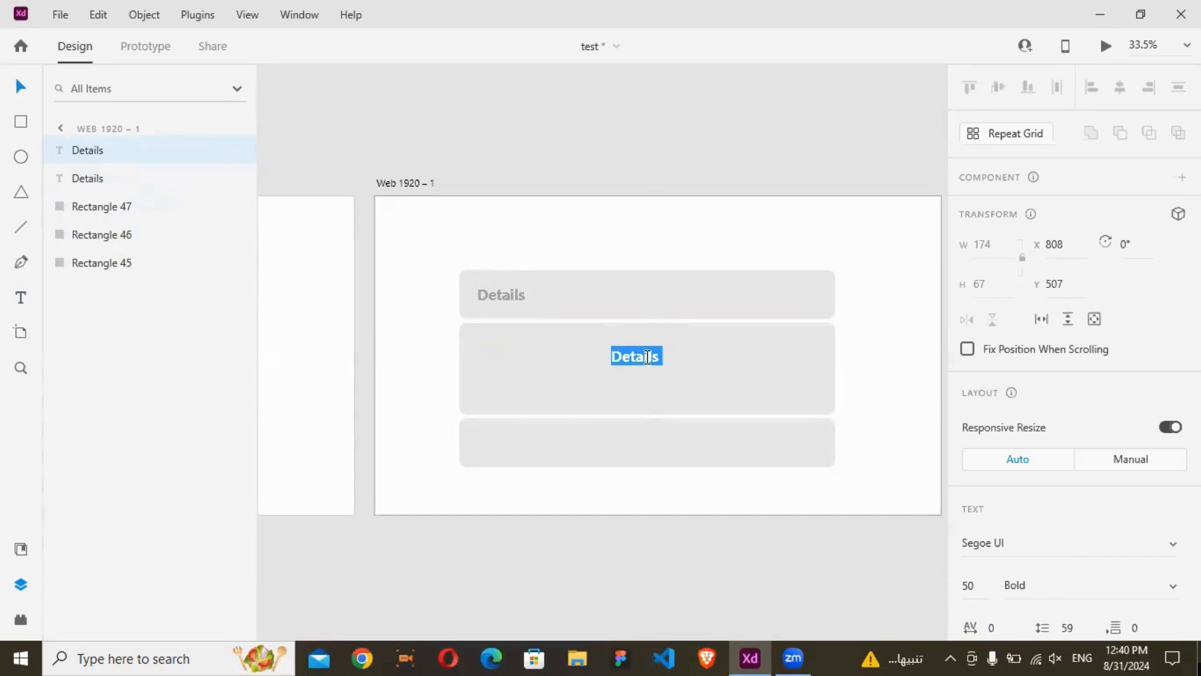
{"action": "type", "text": "D"}
{"action": "type", "text": "More De"}
{"action": "type", "text": "tails "}
{"action": "type", "text": "it "}
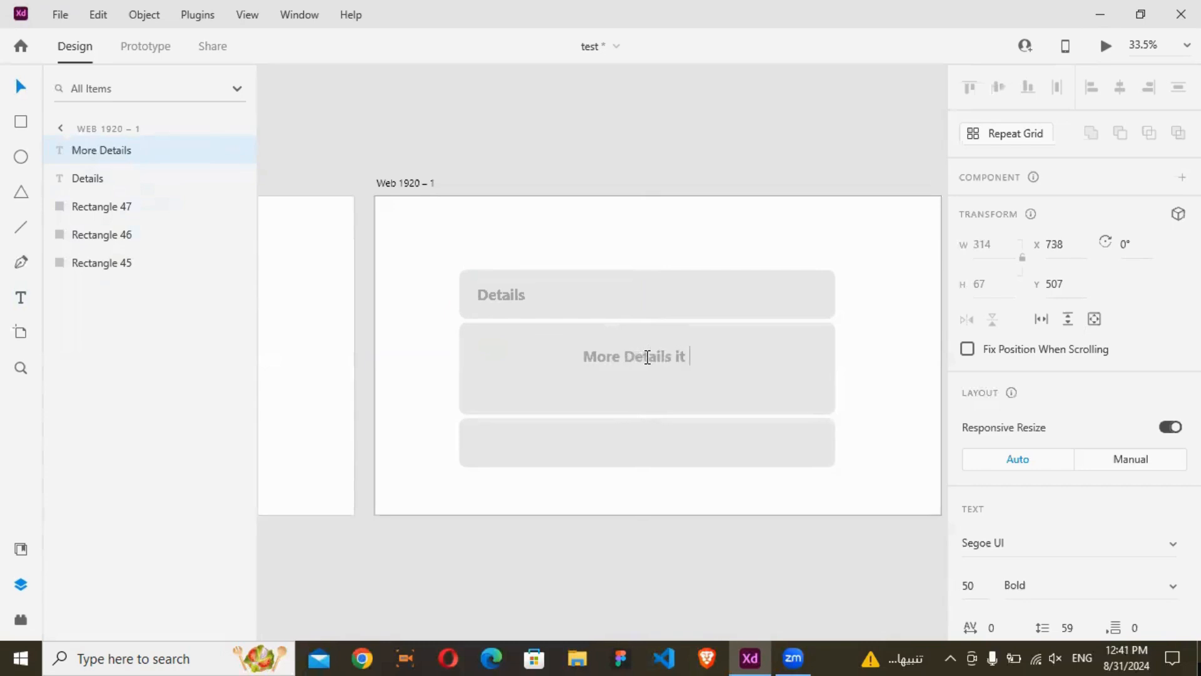
{"action": "type", "text": "will be here"}
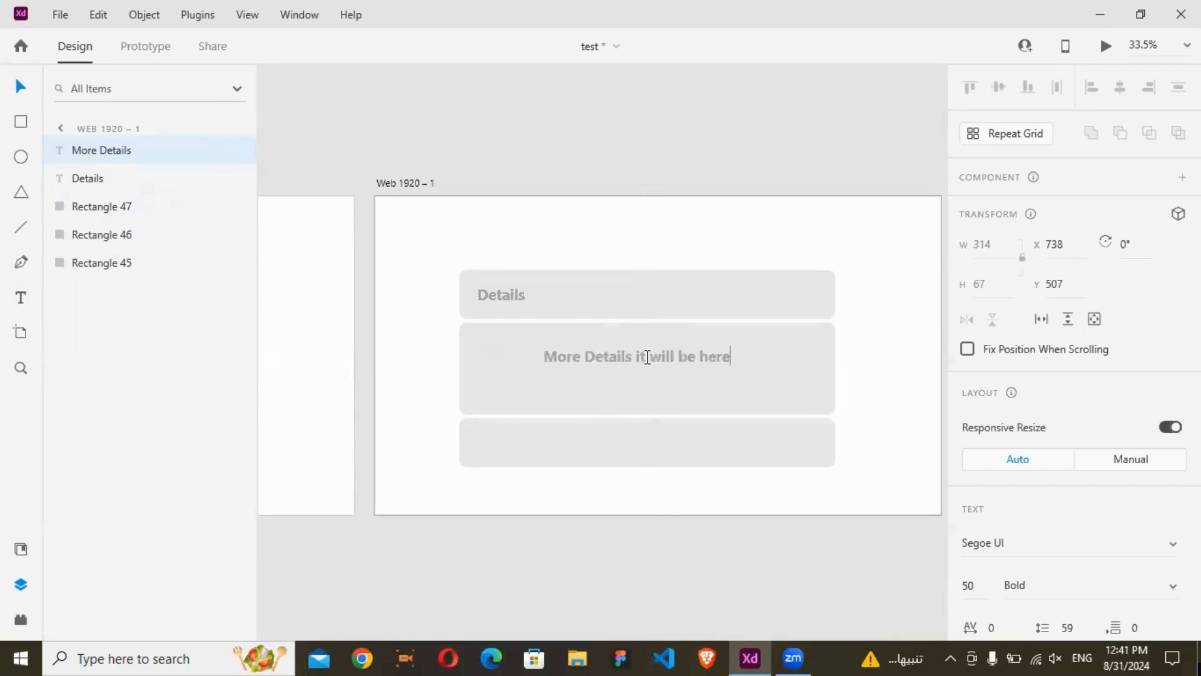
Duplicate the Details label onto the lowest bar, change its text to "Description" and align it with the Details label
{"action": "left_click", "coordinate": [511, 292]}
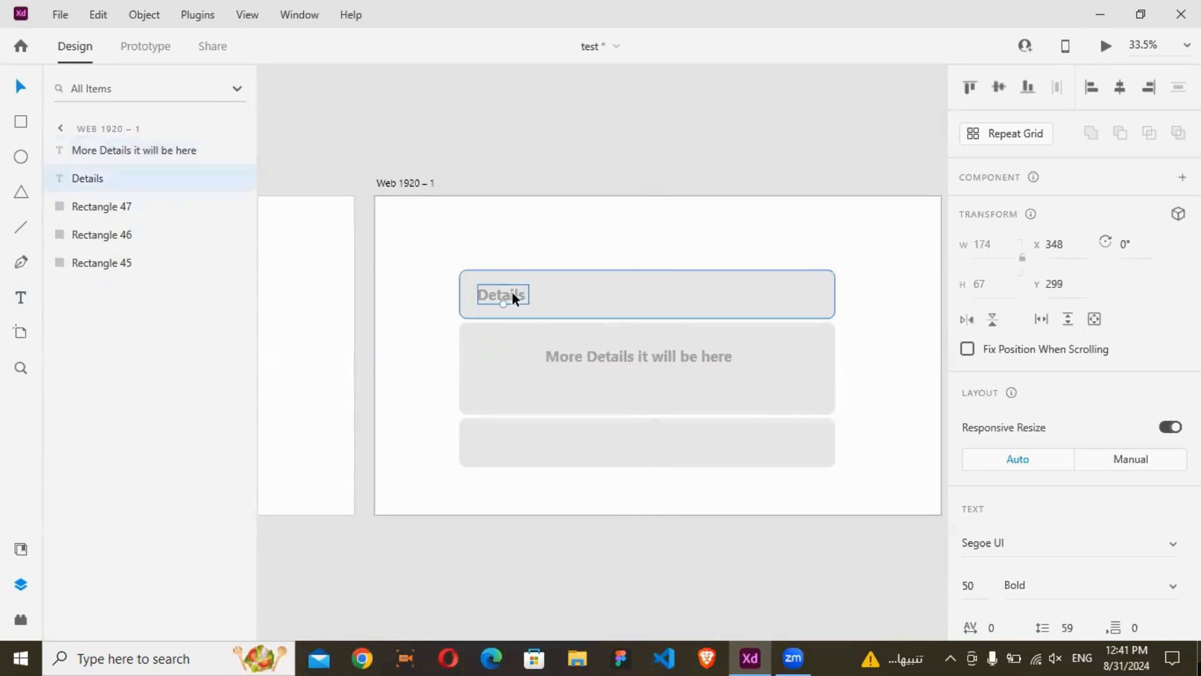
{"action": "key", "text": "ctrl+d"}
{"action": "left_click_drag", "start_coordinate": [512, 291], "coordinate": [505, 441]}
{"action": "double_click", "coordinate": [504, 441]}
{"action": "type", "text": "Descr"}
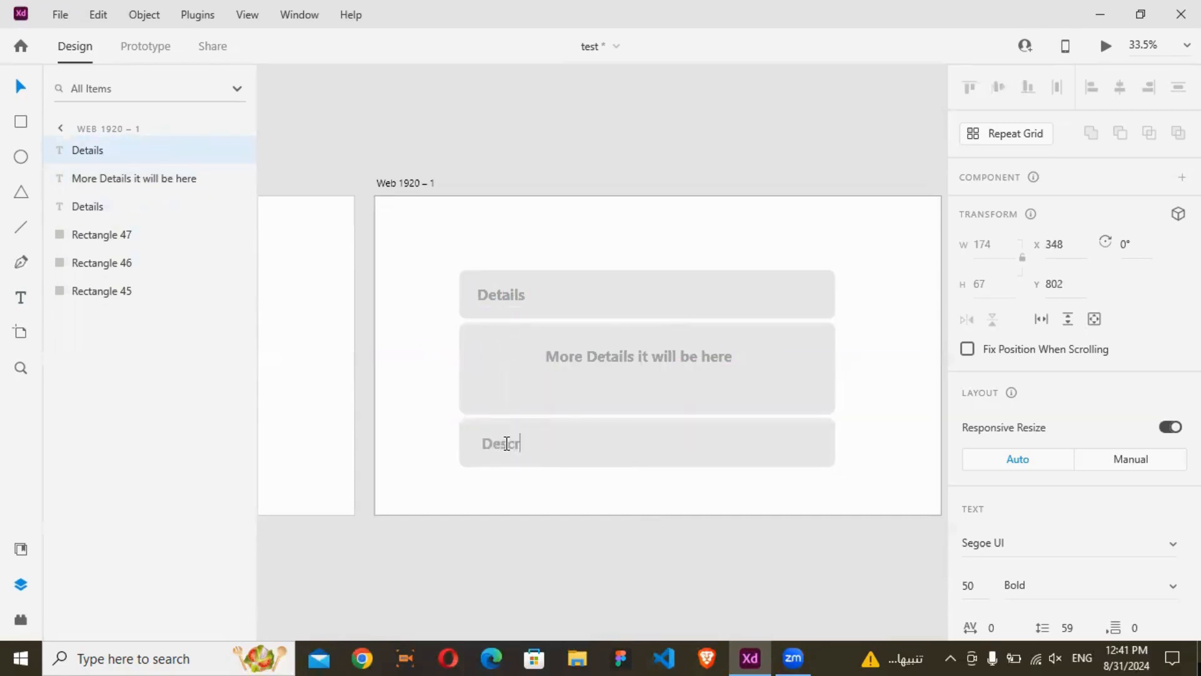
{"action": "type", "text": "iption"}
{"action": "key", "text": "Escape"}
{"action": "left_click_drag", "start_coordinate": [498, 446], "coordinate": [513, 443]}
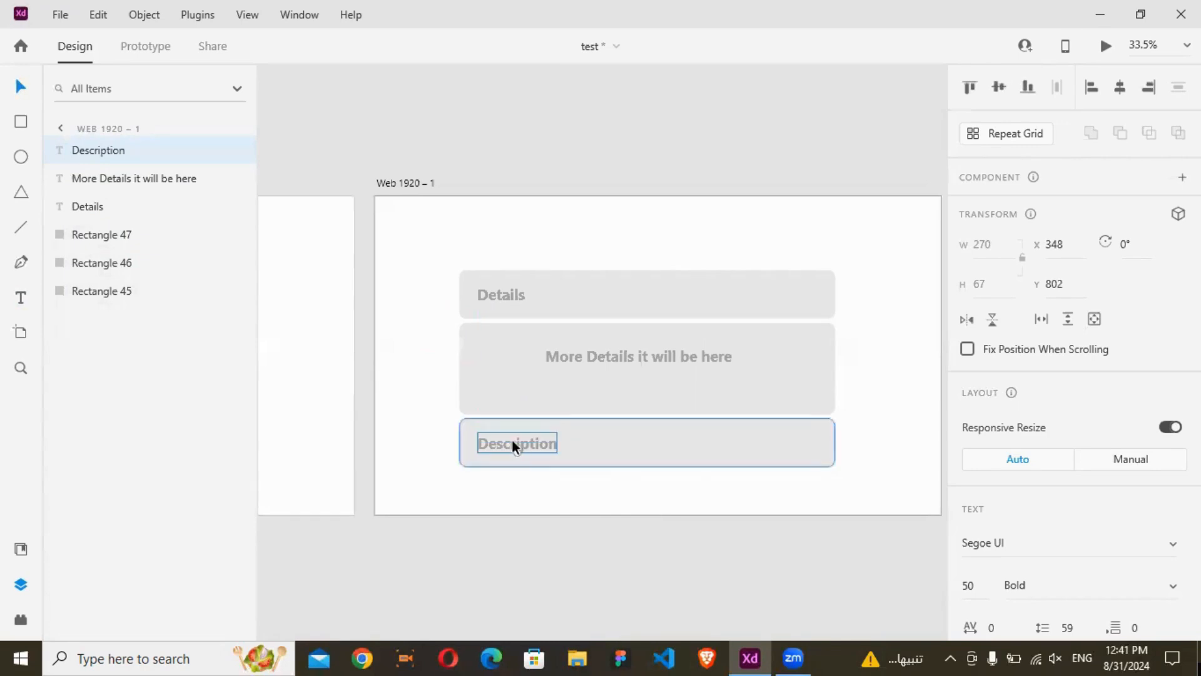
Centre the "More Details it will be here" text in the middle panel and group it with the panel
{"action": "left_click_drag", "start_coordinate": [622, 355], "coordinate": [624, 362]}
{"action": "left_click_drag", "start_coordinate": [860, 349], "coordinate": [580, 396]}
{"action": "right_click", "coordinate": [593, 388]}
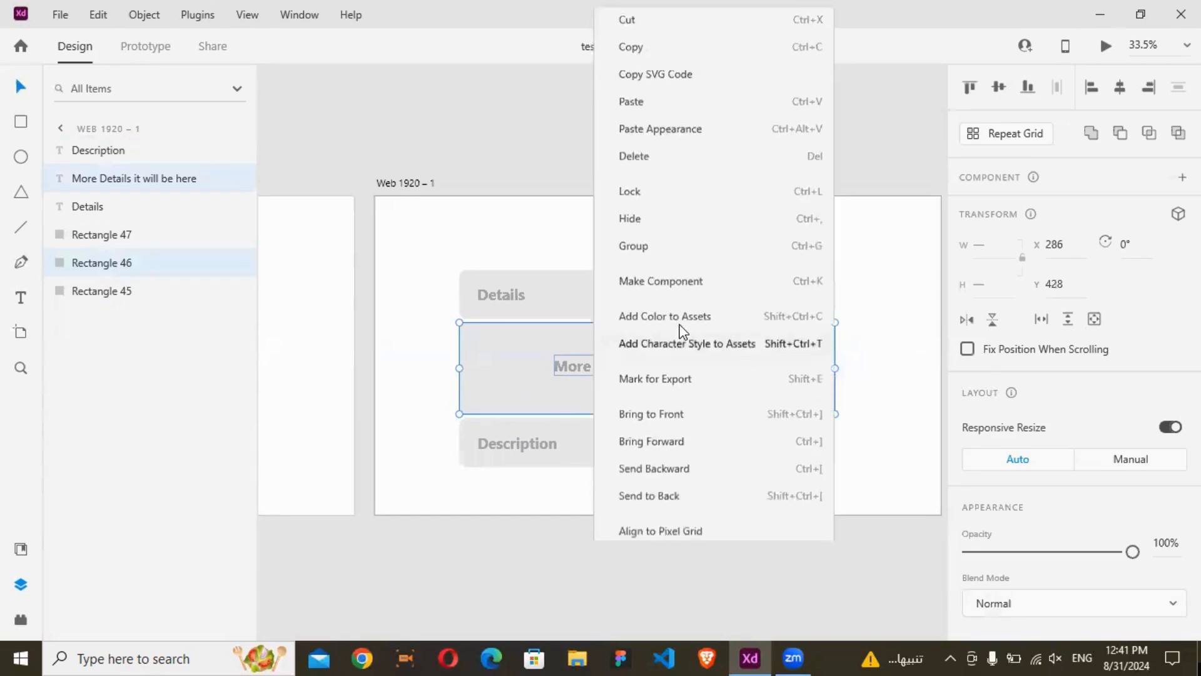
{"action": "left_click", "coordinate": [651, 244]}
Draw a small triangle about 61 × 53 near the right end of the Details bar
{"action": "left_click_drag", "start_coordinate": [600, 221], "coordinate": [492, 298]}
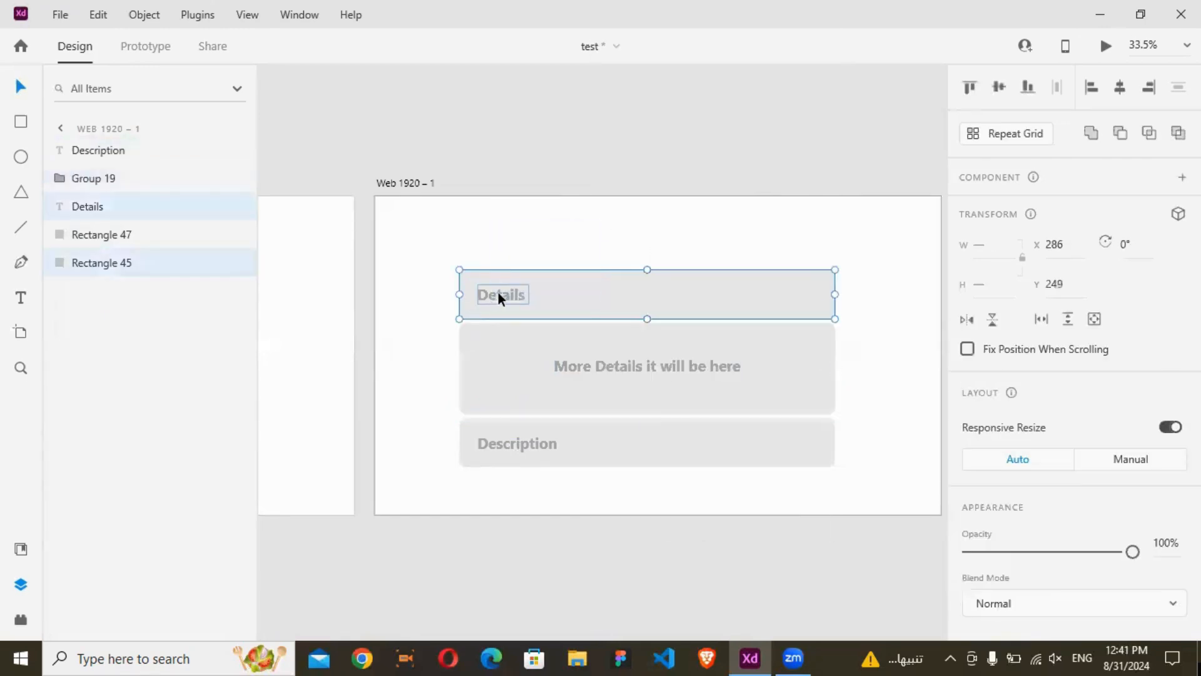
{"action": "left_click", "coordinate": [20, 192]}
{"action": "left_click_drag", "start_coordinate": [782, 288], "coordinate": [801, 307]}
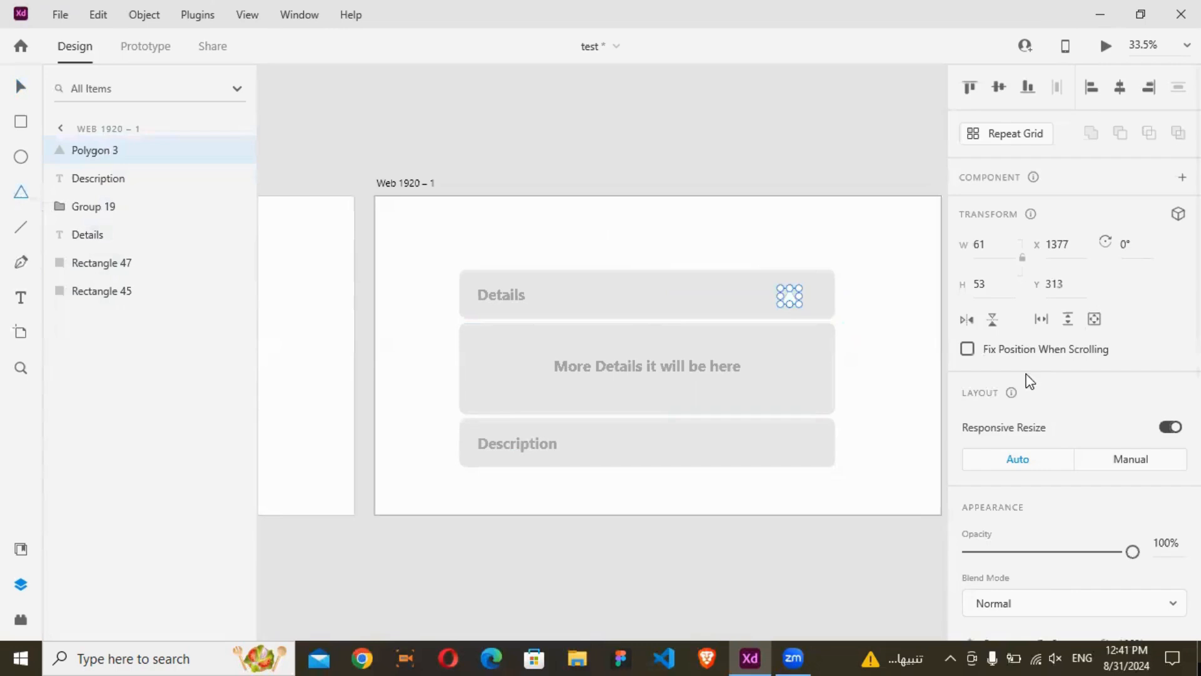
Set the triangle's corner radius to 7 and remove its border
{"action": "scroll", "coordinate": [1035, 378], "scroll_direction": "down", "scroll_amount": 5}
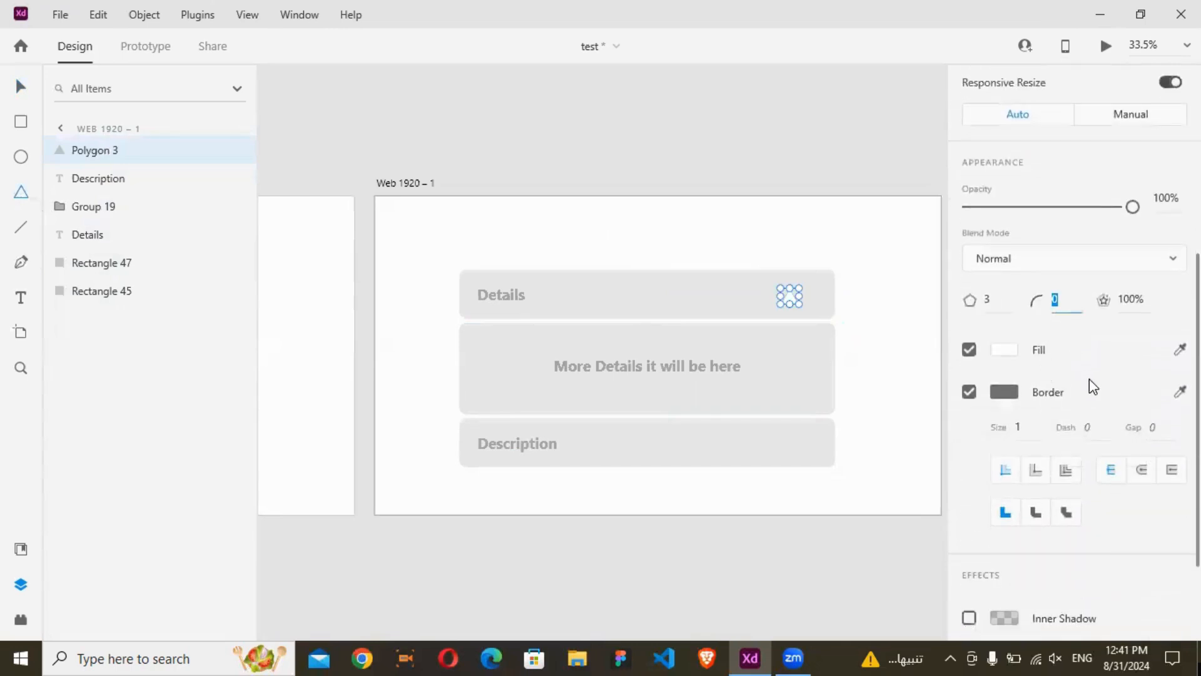
{"action": "type", "text": "1"}
{"action": "scroll", "coordinate": [831, 305], "scroll_direction": "up", "scroll_amount": 6}
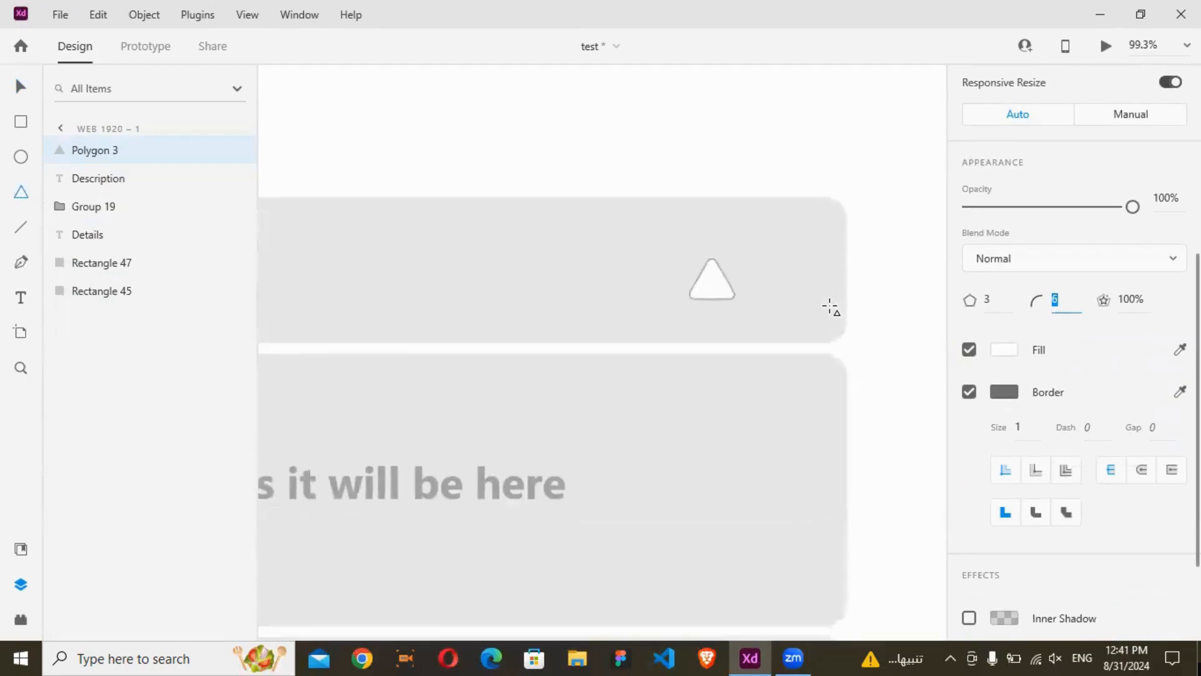
{"action": "scroll", "coordinate": [831, 306], "scroll_direction": "up", "scroll_amount": 1}
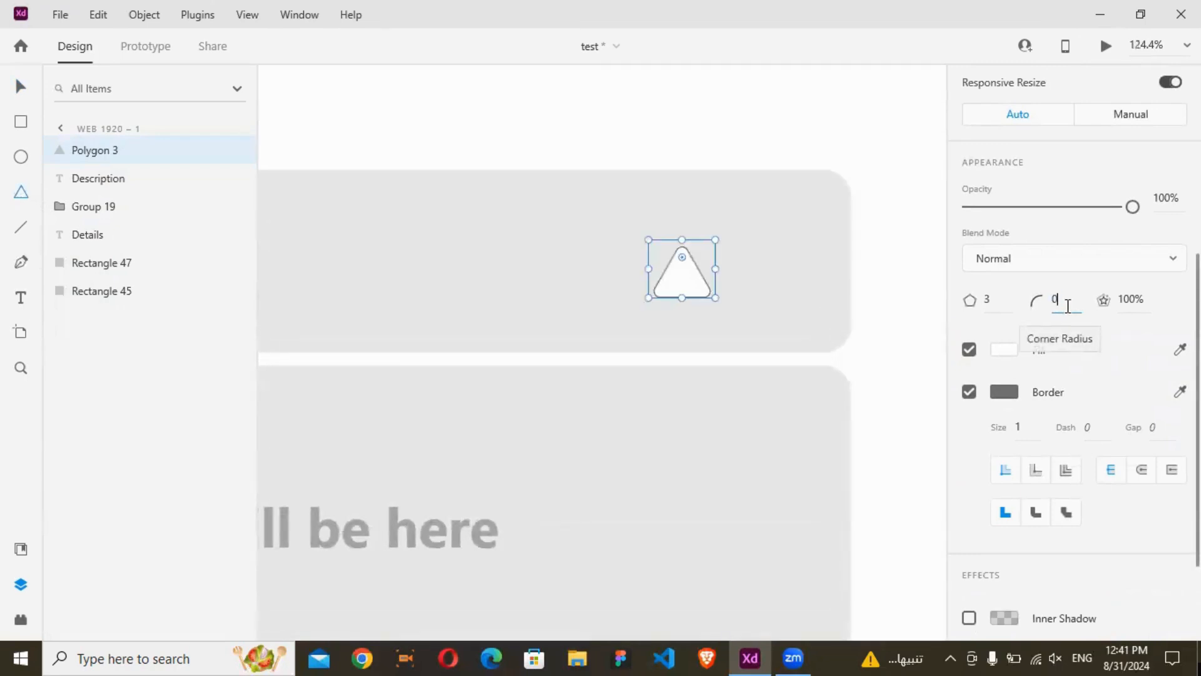
{"action": "type", "text": "0"}
{"action": "key", "text": "Return"}
{"action": "left_click", "coordinate": [1068, 305]}
{"action": "type", "text": "3"}
{"action": "key", "text": "Return"}
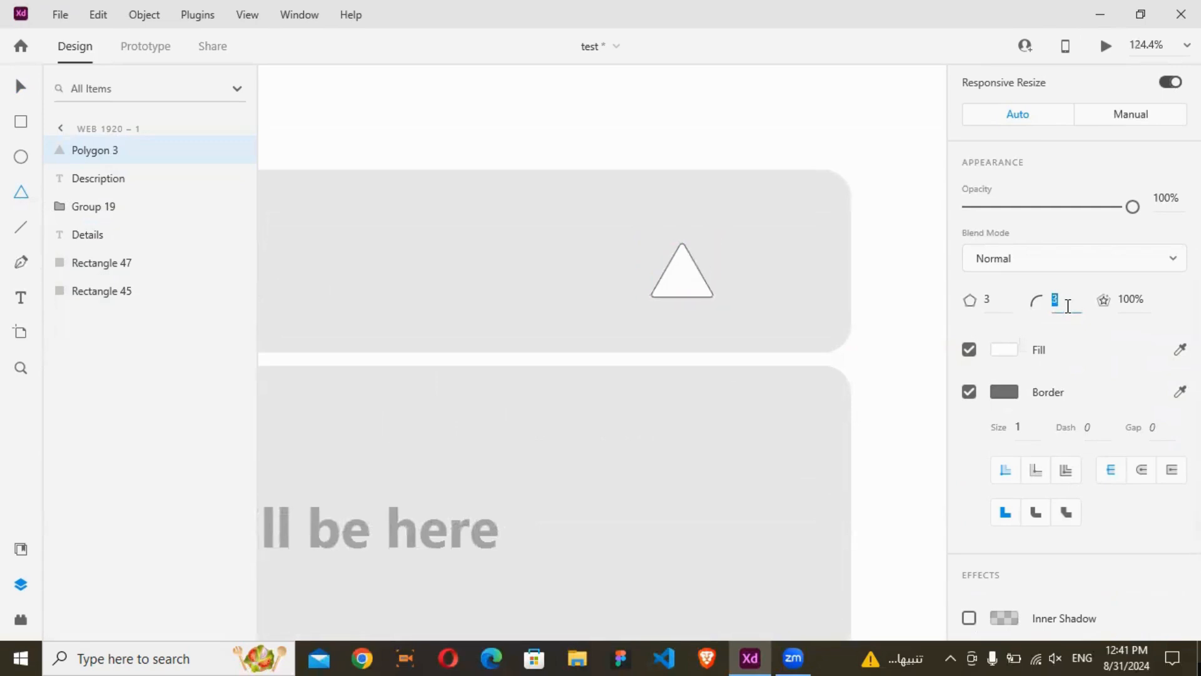
{"action": "left_click", "coordinate": [1068, 306]}
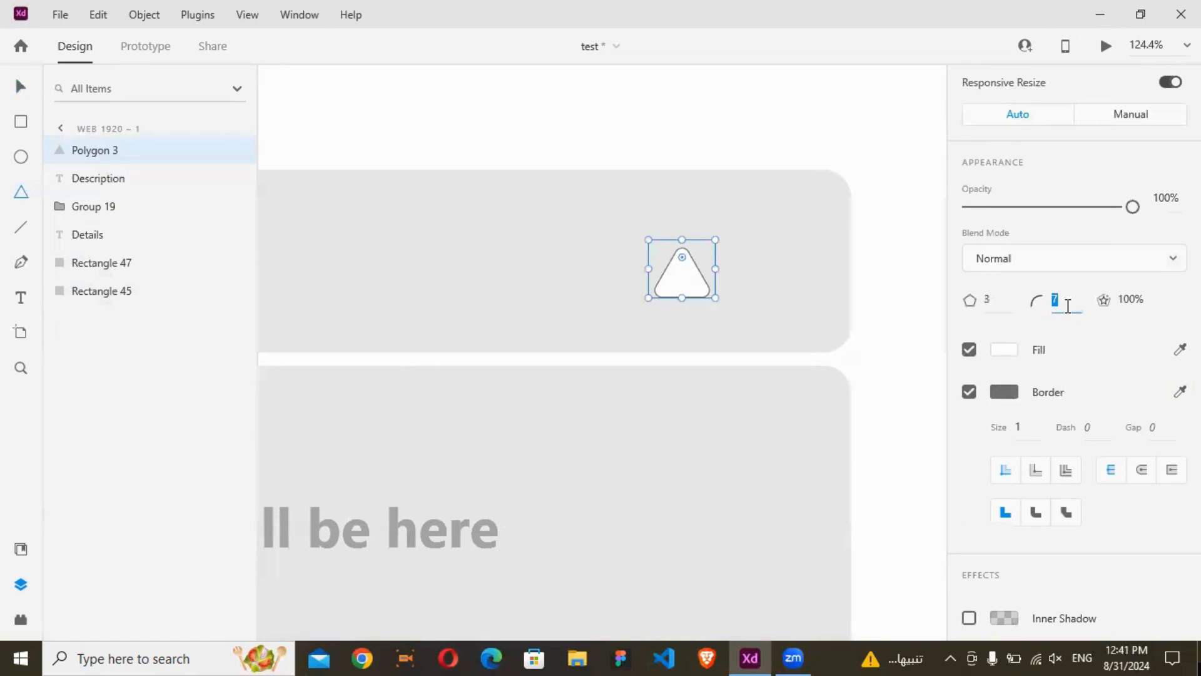
{"action": "left_click", "coordinate": [969, 392]}
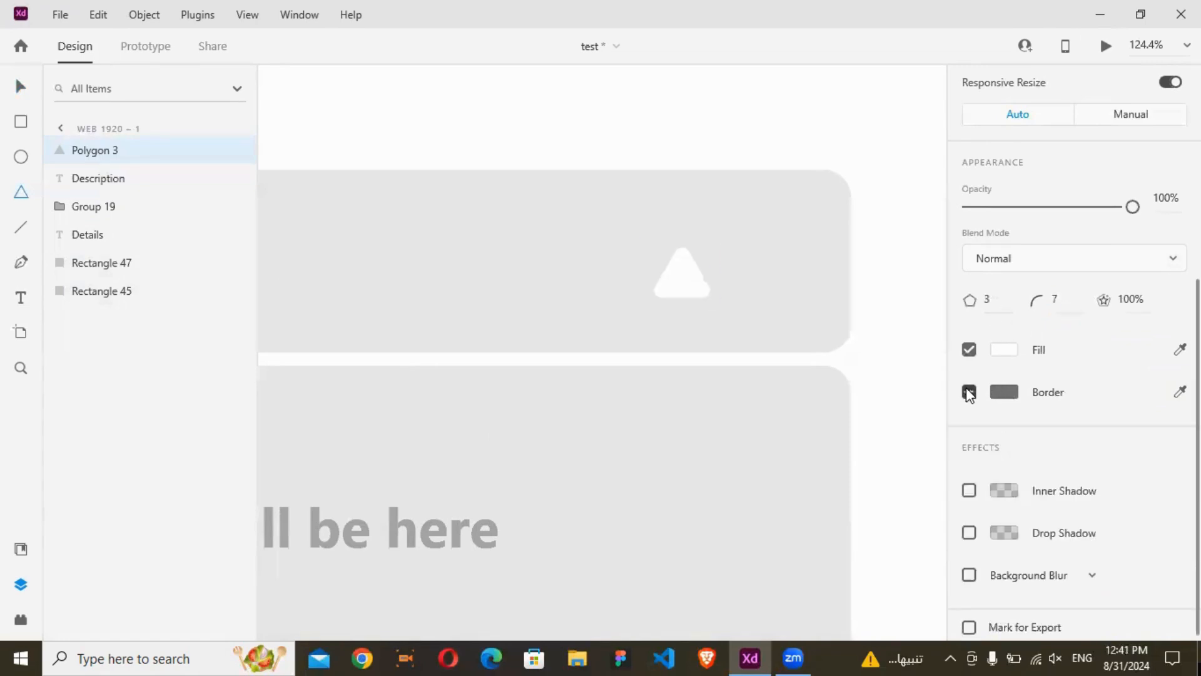
Duplicate the triangle and place the copy directly below it in the Description bar
{"action": "left_click", "coordinate": [20, 86]}
{"action": "scroll", "coordinate": [688, 233], "scroll_direction": "down", "scroll_amount": 10}
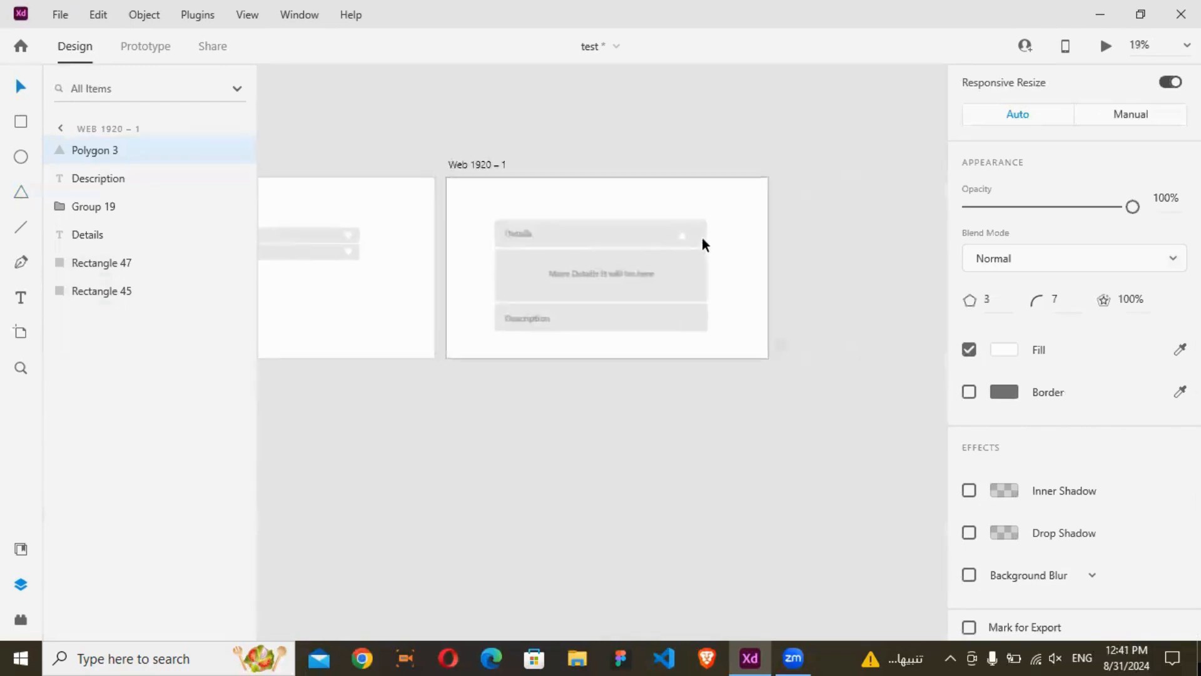
{"action": "scroll", "coordinate": [702, 239], "scroll_direction": "up", "scroll_amount": 3}
{"action": "left_click_drag", "start_coordinate": [670, 230], "coordinate": [668, 377]}
{"action": "key", "text": "ctrl+d"}
{"action": "left_click_drag", "start_coordinate": [738, 197], "coordinate": [463, 234]}
{"action": "right_click", "coordinate": [463, 234]}
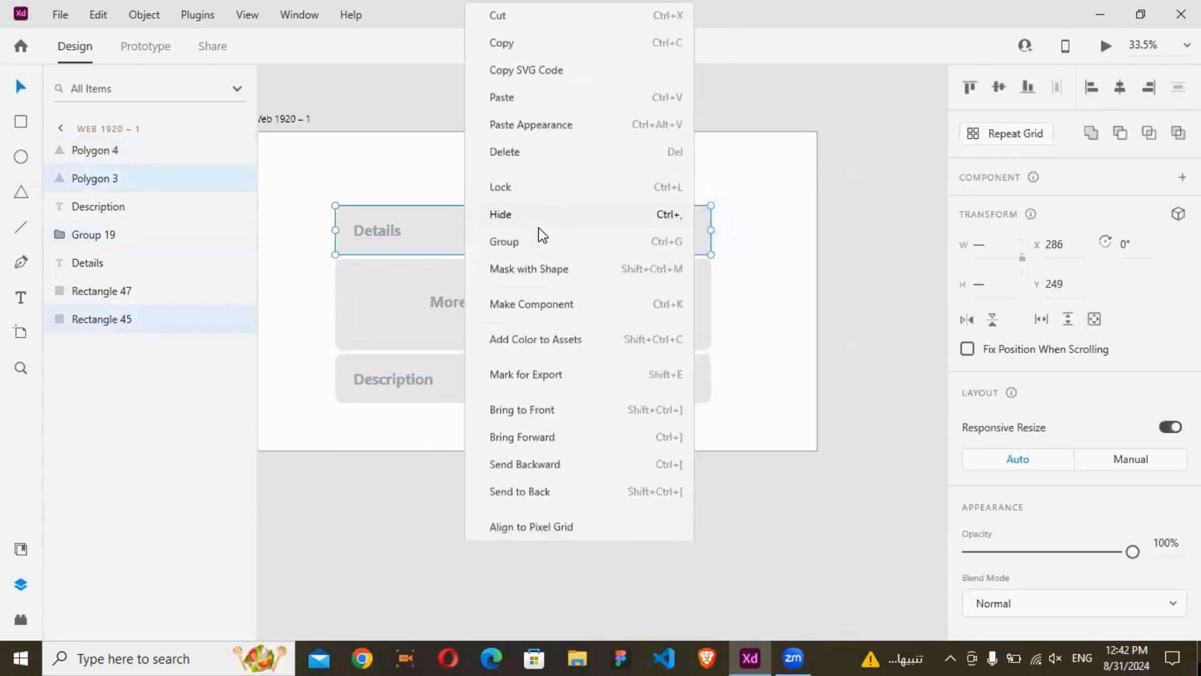
{"action": "left_click", "coordinate": [861, 181]}
Group the top bar with its Details label and triangle
{"action": "left_click", "coordinate": [356, 233], "text": "shift"}
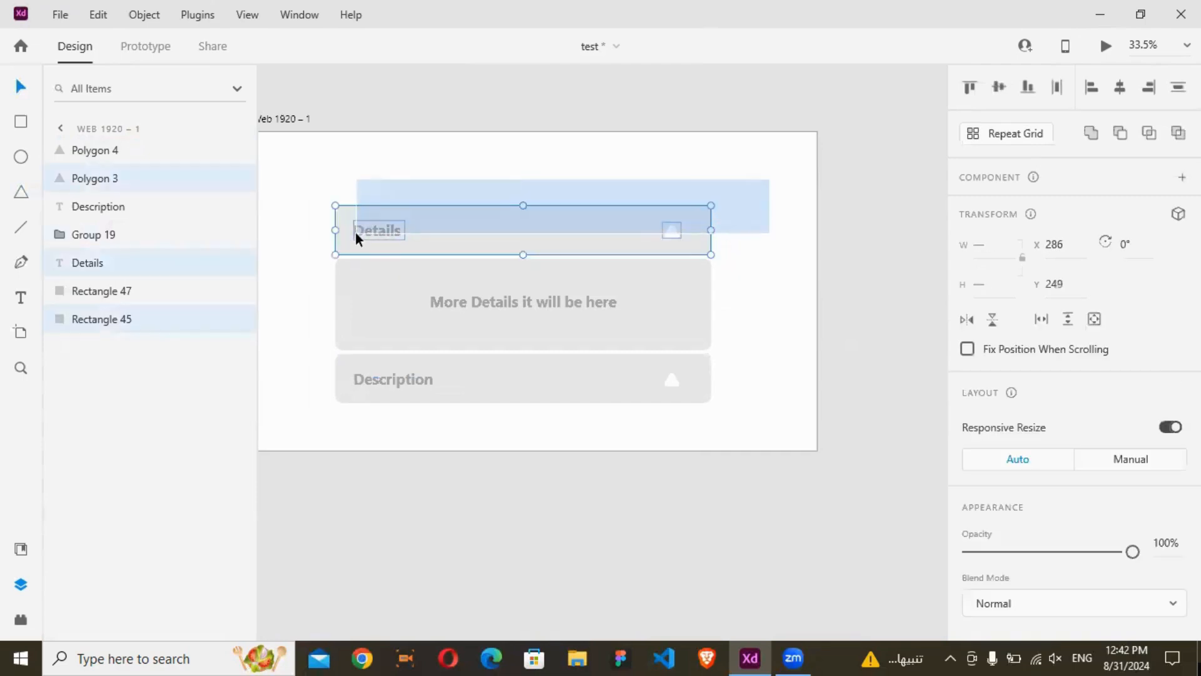
{"action": "right_click", "coordinate": [365, 233]}
{"action": "left_click", "coordinate": [440, 241]}
Group the lower bar with its Description label and triangle
{"action": "left_click_drag", "start_coordinate": [761, 394], "coordinate": [427, 388]}
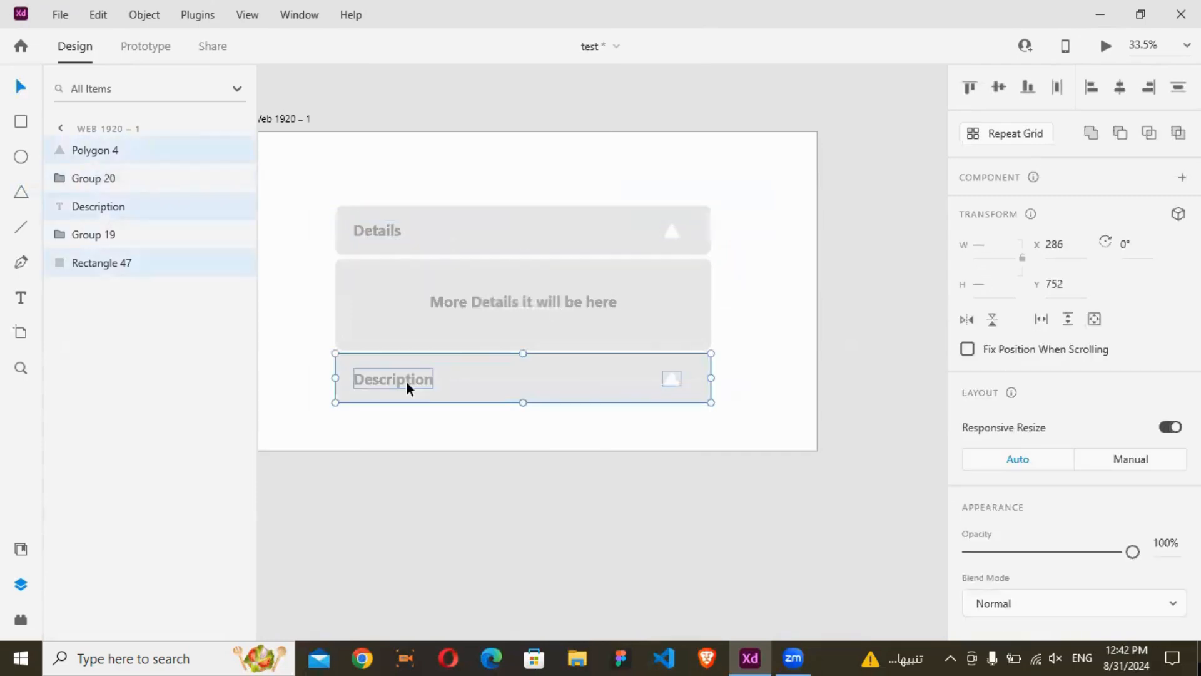
{"action": "right_click", "coordinate": [405, 390]}
{"action": "left_click", "coordinate": [478, 244]}
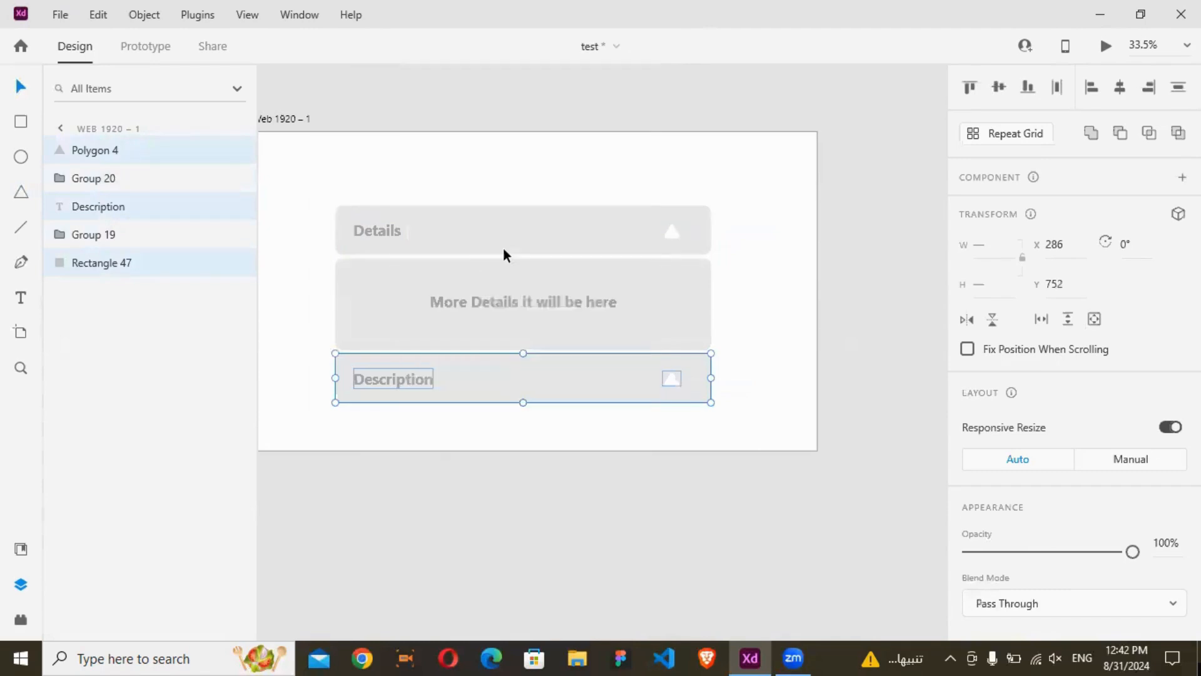
{"action": "left_click", "coordinate": [759, 295]}
{"action": "left_click", "coordinate": [557, 319]}
{"action": "left_click", "coordinate": [721, 297]}
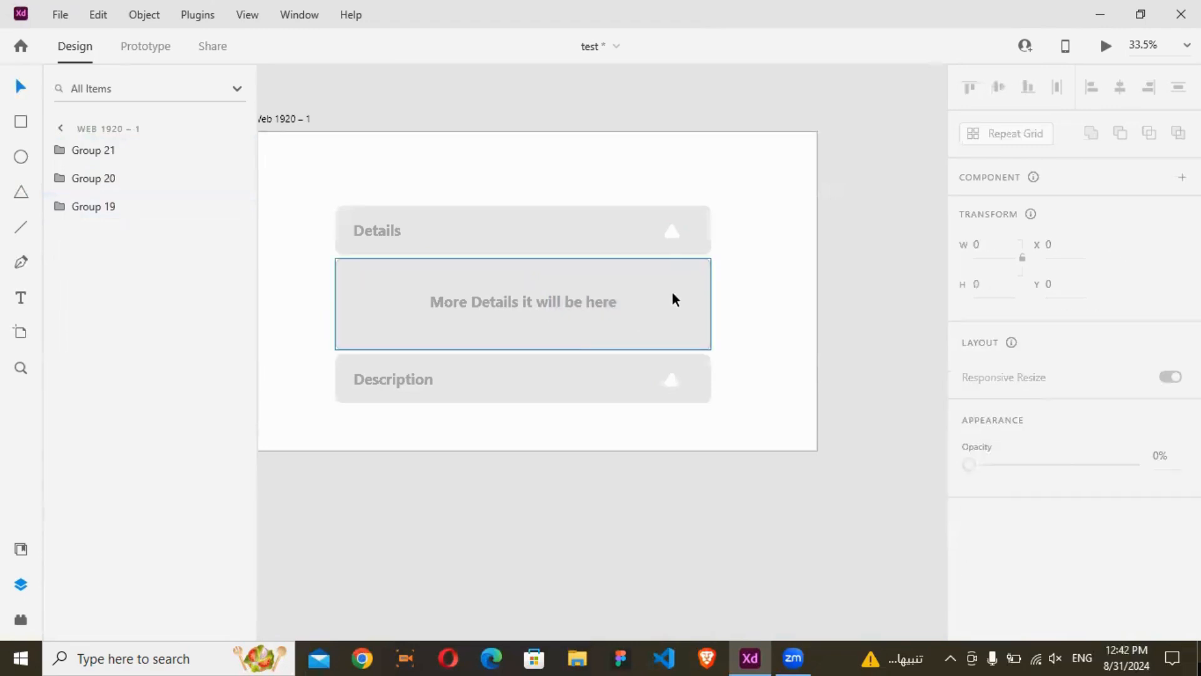
Collapse the content panel group upward to about 67 high and set its opacity to 0%
{"action": "left_click", "coordinate": [675, 299]}
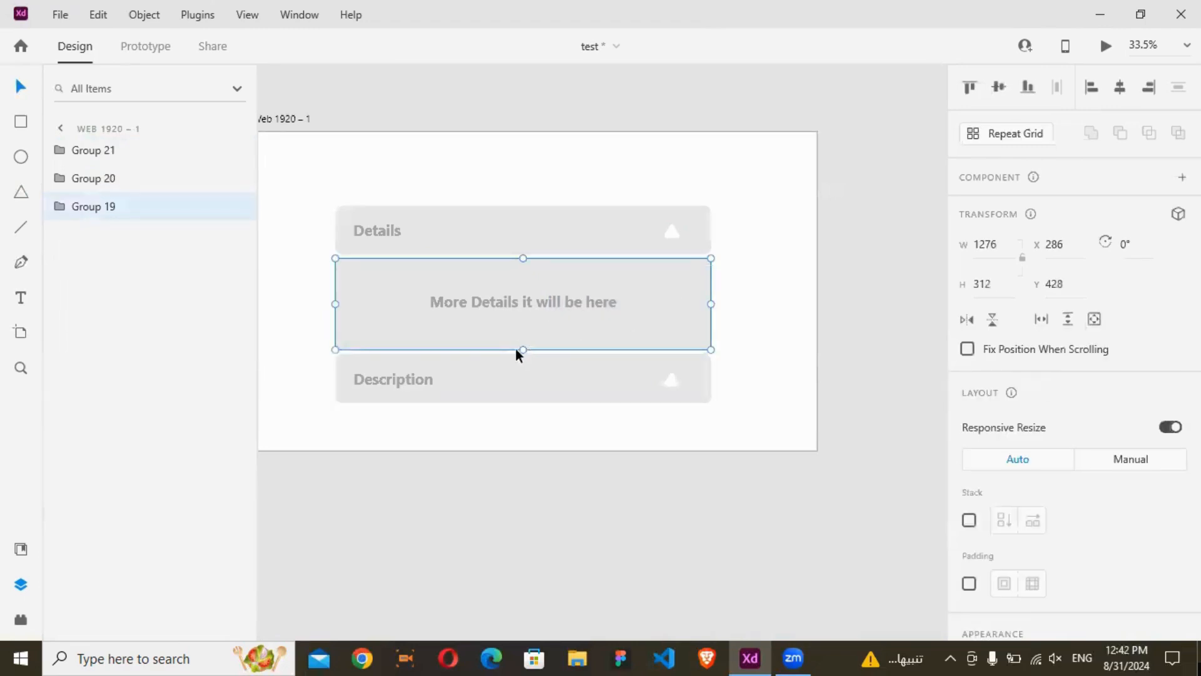
{"action": "left_click_drag", "start_coordinate": [522, 336], "coordinate": [507, 260]}
{"action": "scroll", "coordinate": [1119, 501], "scroll_direction": "down", "scroll_amount": 2}
{"action": "left_click_drag", "start_coordinate": [1134, 598], "coordinate": [874, 585]}
Move the Description bar up directly beneath the Details bar and turn all three groups into one component
{"action": "left_click_drag", "start_coordinate": [471, 383], "coordinate": [471, 292]}
{"action": "left_click", "coordinate": [764, 327]}
{"action": "left_click_drag", "start_coordinate": [750, 209], "coordinate": [419, 347]}
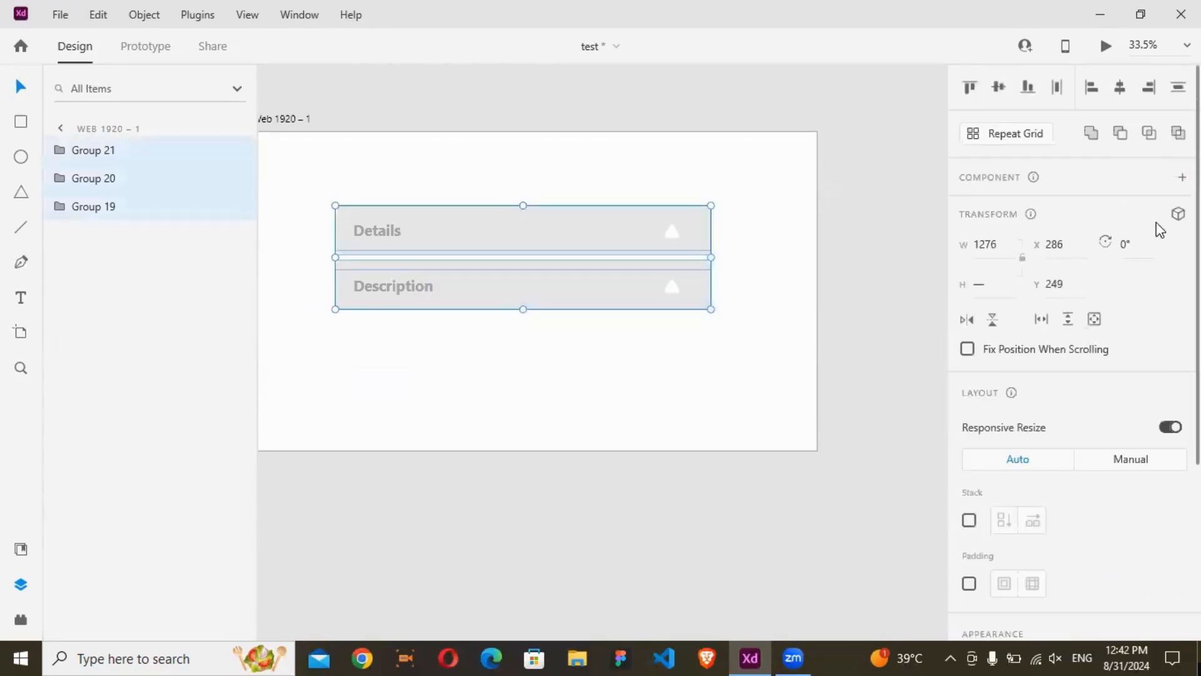
{"action": "key", "text": "ctrl+k"}
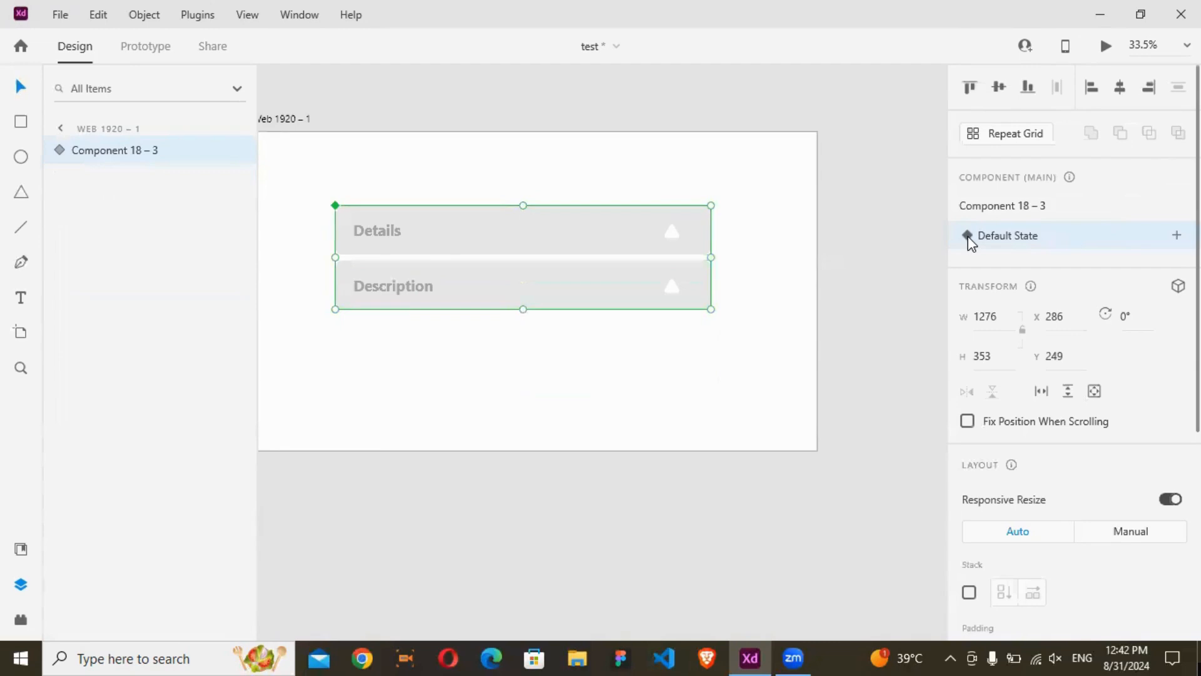
Add a new state named State 2 to the accordion component
{"action": "left_click", "coordinate": [1176, 235]}
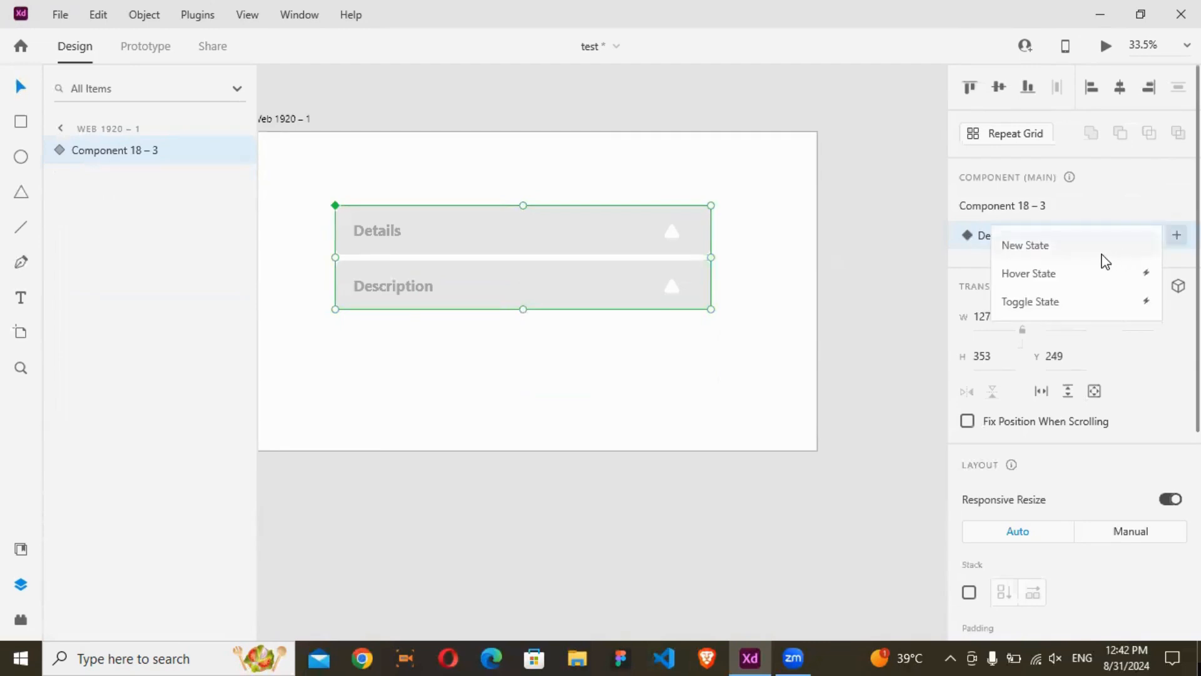
{"action": "left_click", "coordinate": [1064, 257]}
{"action": "key", "text": "Return"}
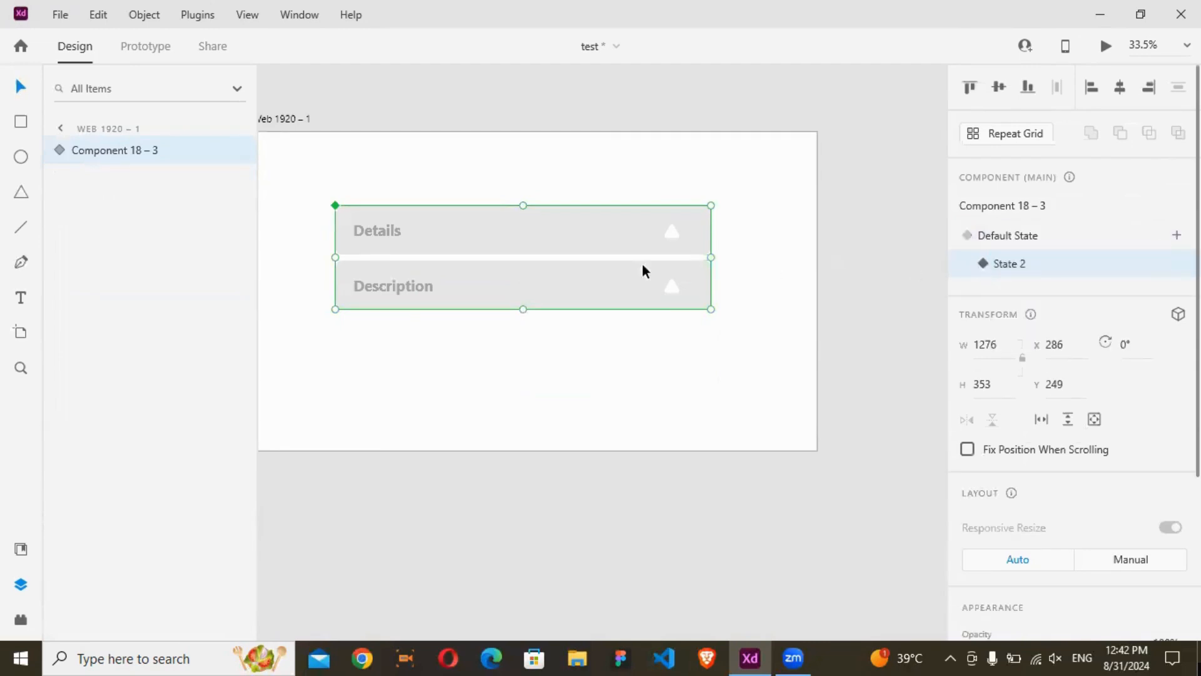
In State 2, move the Description bar down to leave room for the content panel under the Details bar
{"action": "double_click", "coordinate": [541, 280]}
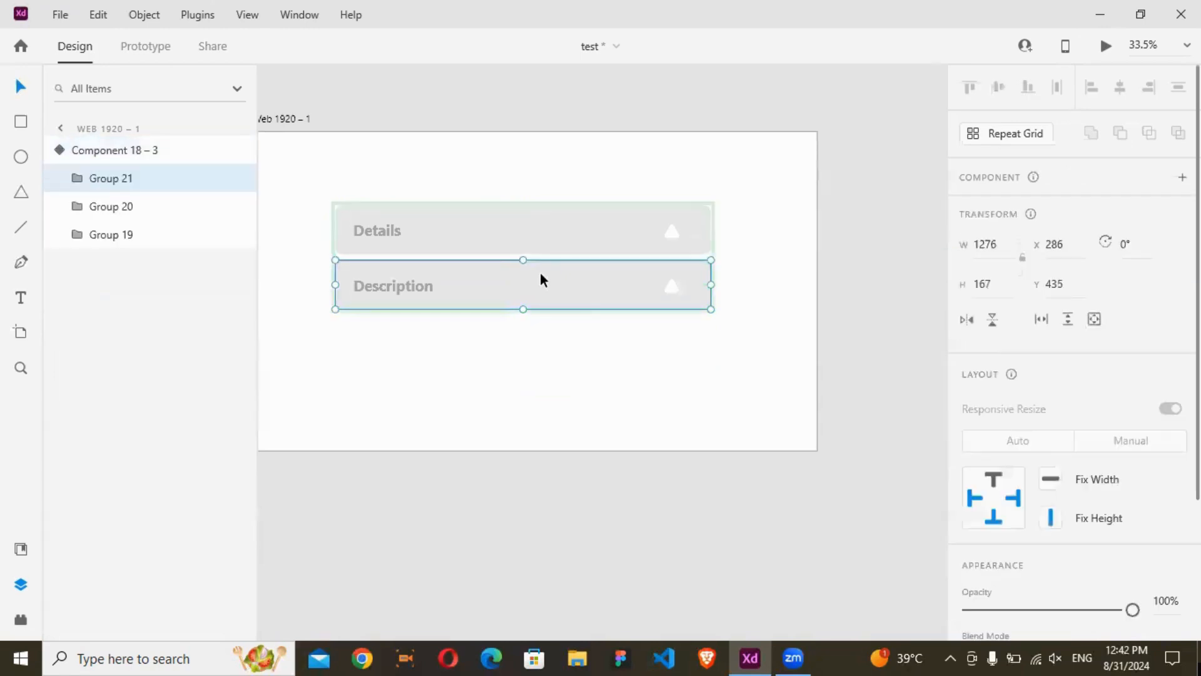
{"action": "left_click", "coordinate": [148, 233]}
{"action": "left_click", "coordinate": [150, 199]}
{"action": "left_click", "coordinate": [146, 181]}
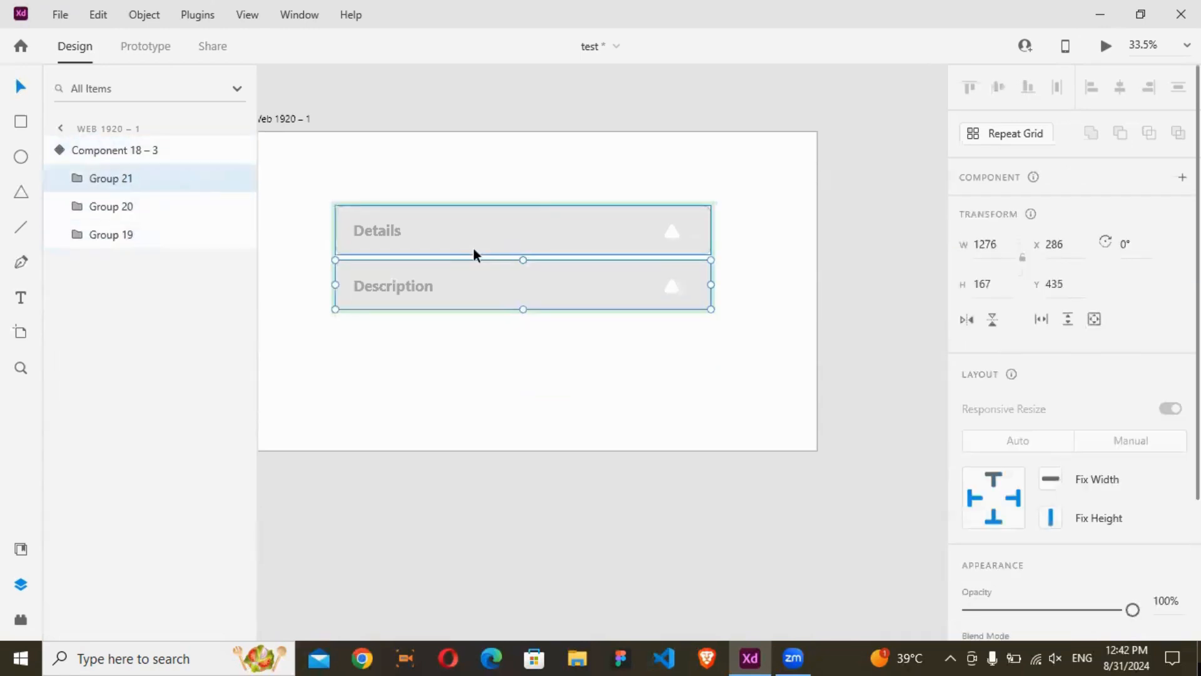
{"action": "left_click_drag", "start_coordinate": [490, 289], "coordinate": [491, 393]}
Set the content panel group's opacity to 100% in State 2
{"action": "left_click", "coordinate": [97, 210]}
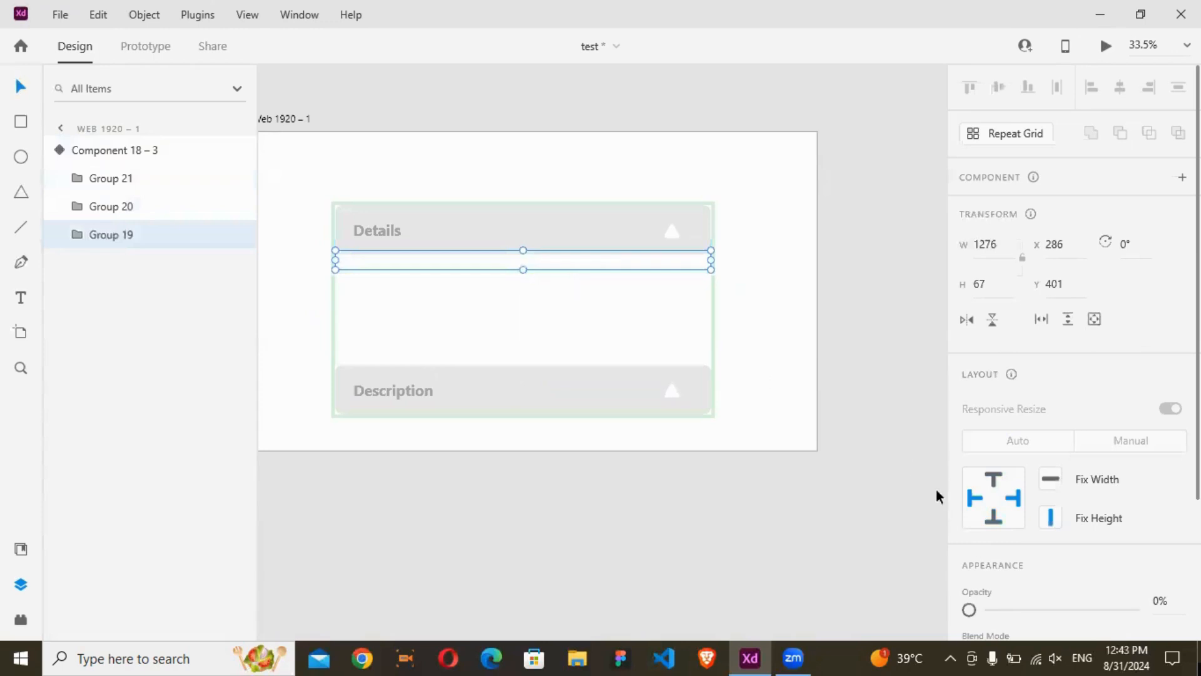
{"action": "left_click_drag", "start_coordinate": [971, 611], "coordinate": [1155, 601]}
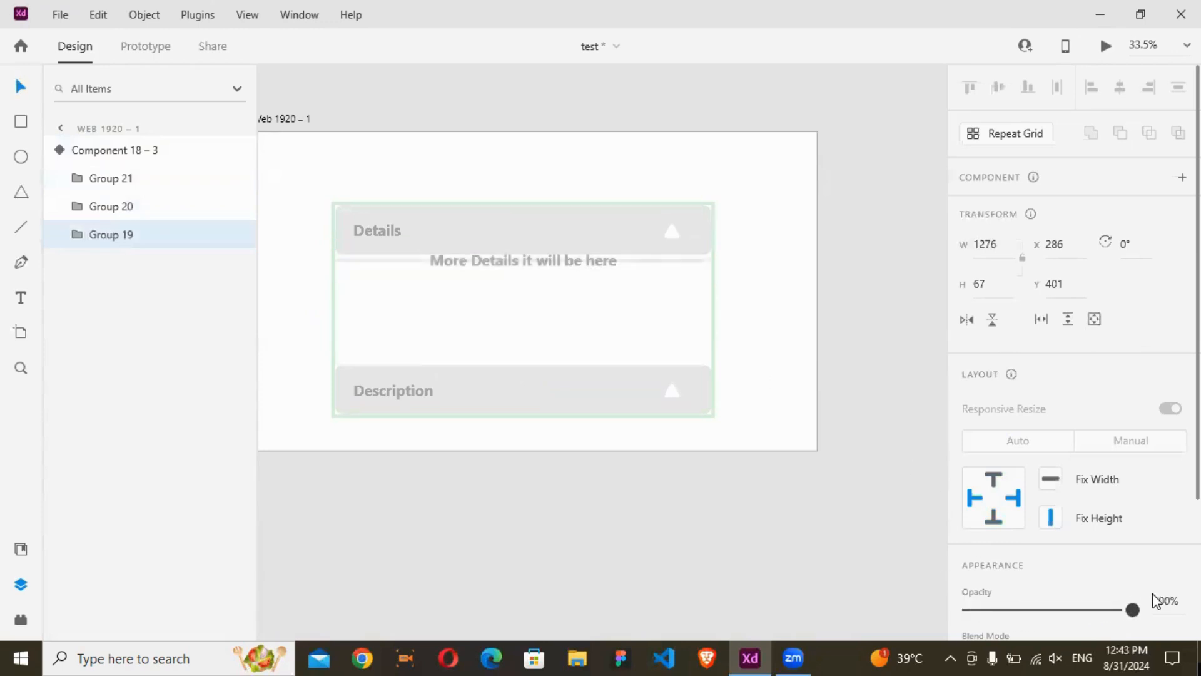
{"action": "left_click_drag", "start_coordinate": [523, 270], "coordinate": [528, 304]}
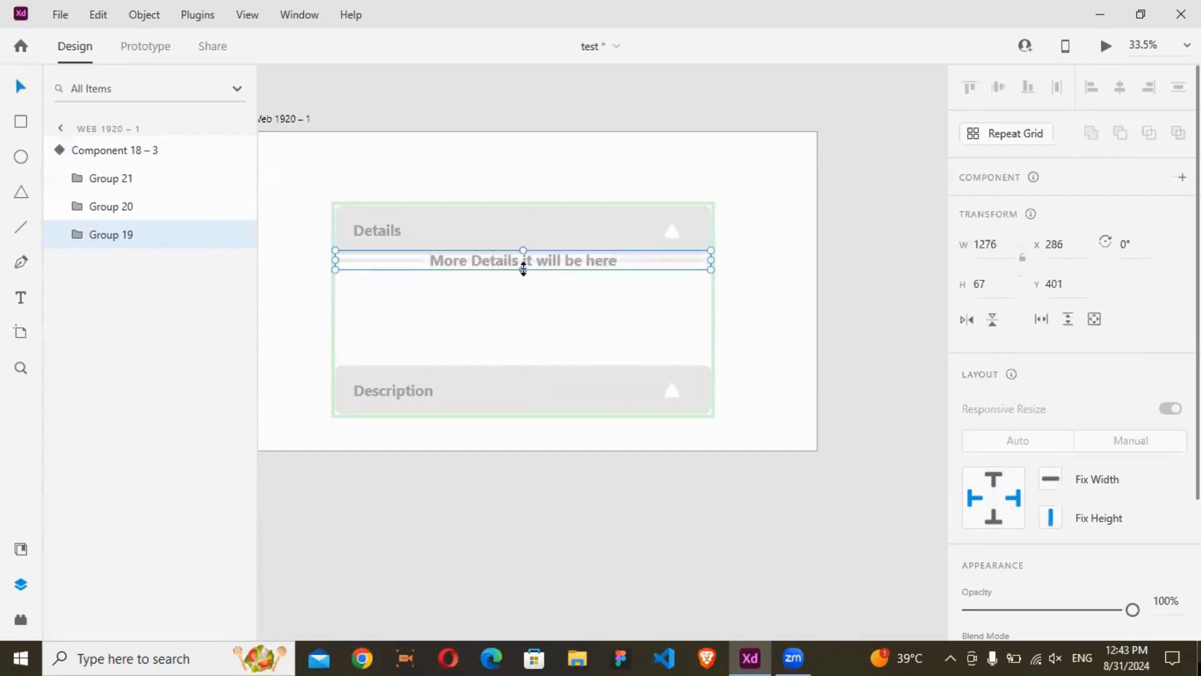
Stretch the content panel's rectangle to about 339 high and move the "More Details it will be here" text to its middle
{"action": "double_click", "coordinate": [646, 259]}
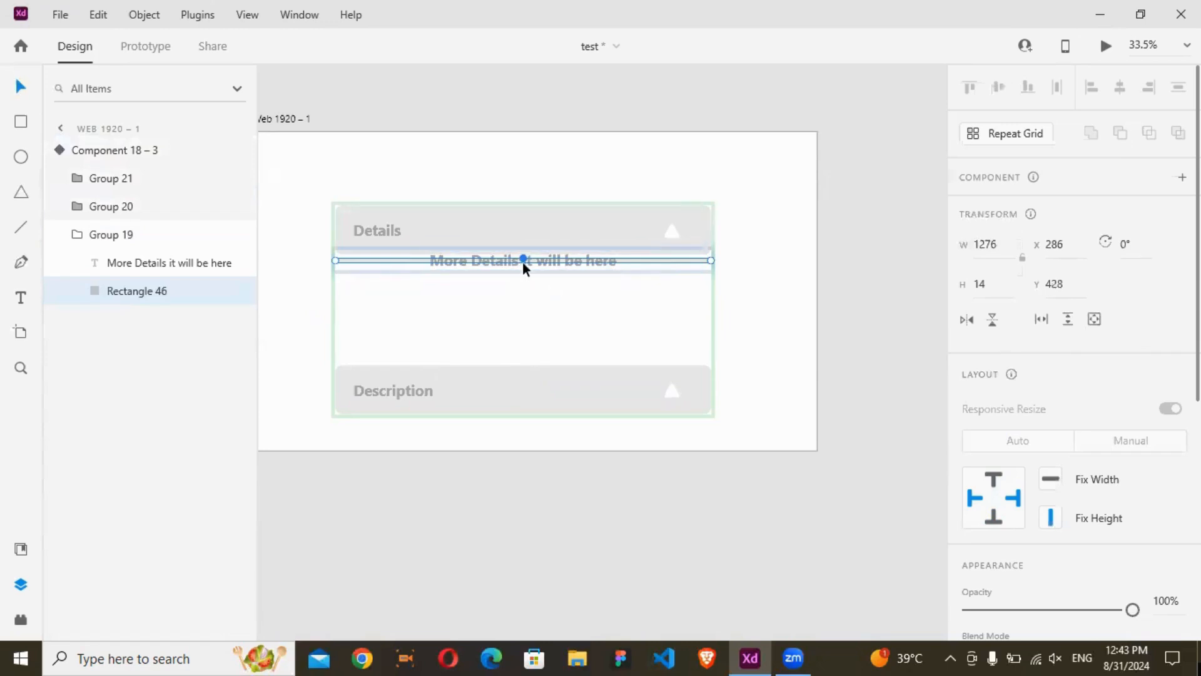
{"action": "key", "text": "0"}
{"action": "key", "text": "0"}
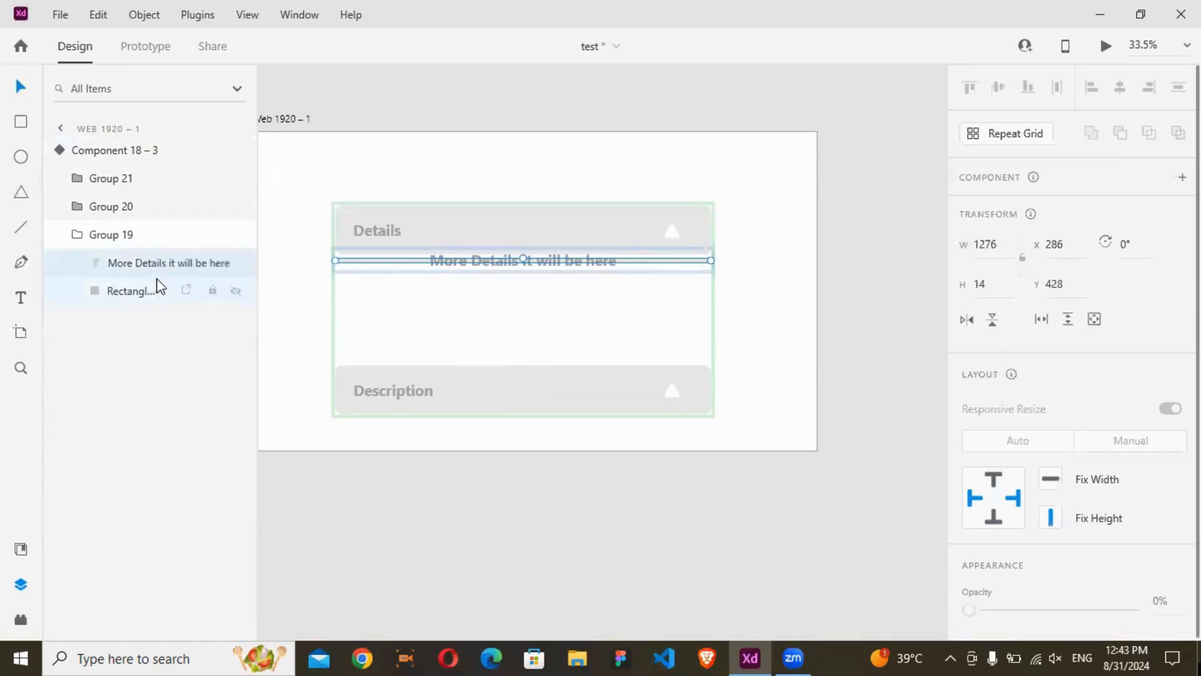
{"action": "left_click", "coordinate": [154, 286]}
{"action": "left_click", "coordinate": [983, 285]}
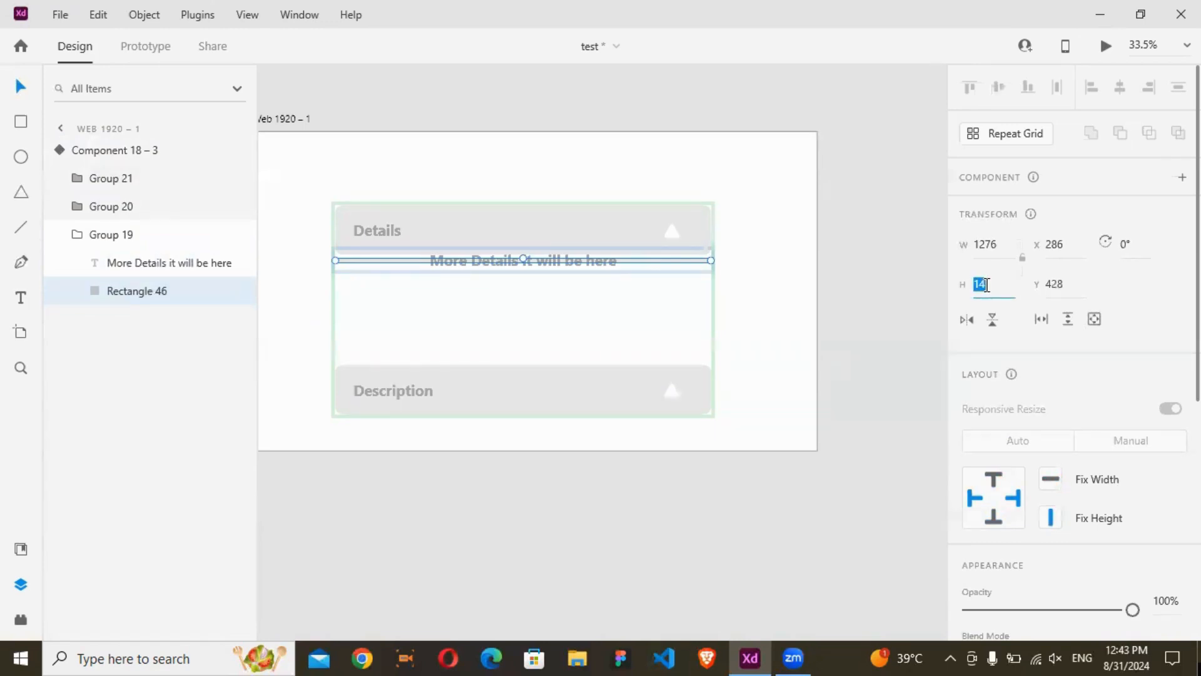
{"action": "type", "text": "50"}
{"action": "key", "text": "Return"}
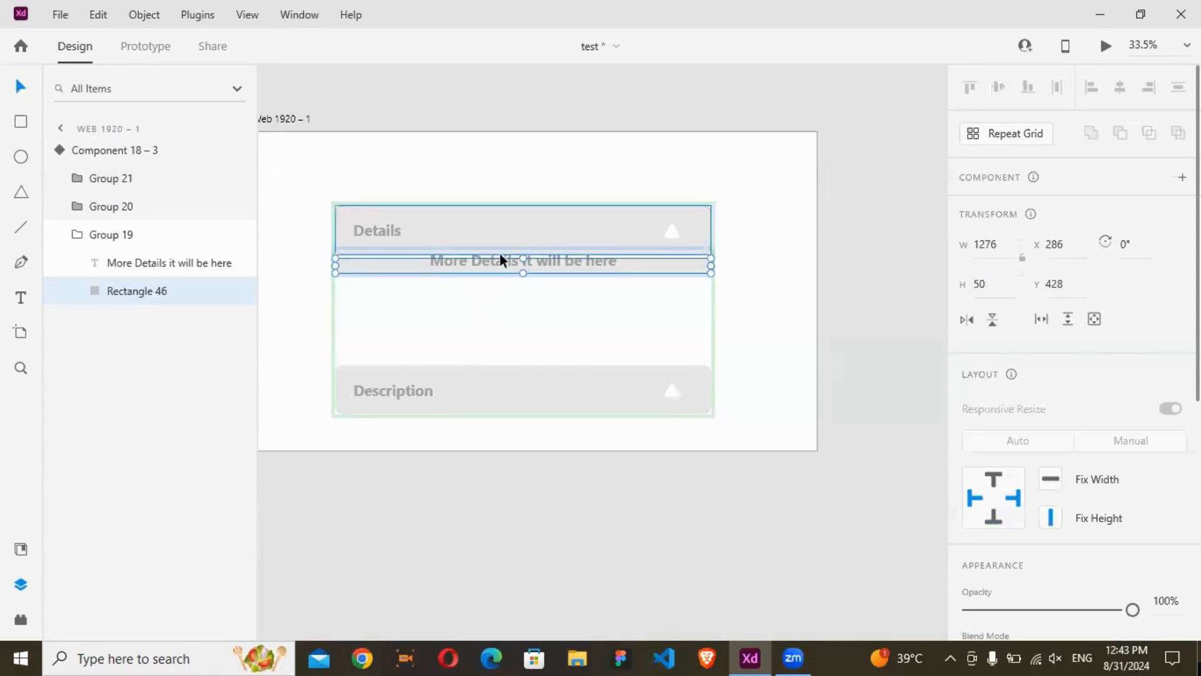
{"action": "left_click_drag", "start_coordinate": [523, 272], "coordinate": [524, 359]}
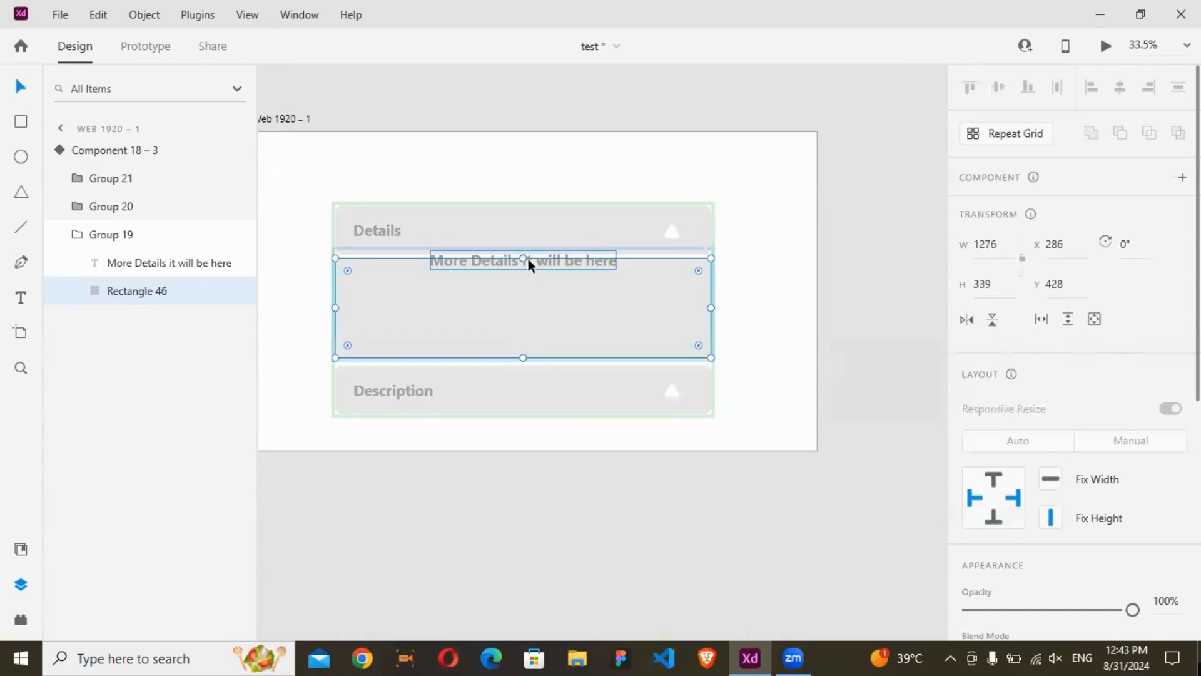
{"action": "left_click_drag", "start_coordinate": [535, 259], "coordinate": [537, 303]}
{"action": "left_click", "coordinate": [767, 298]}
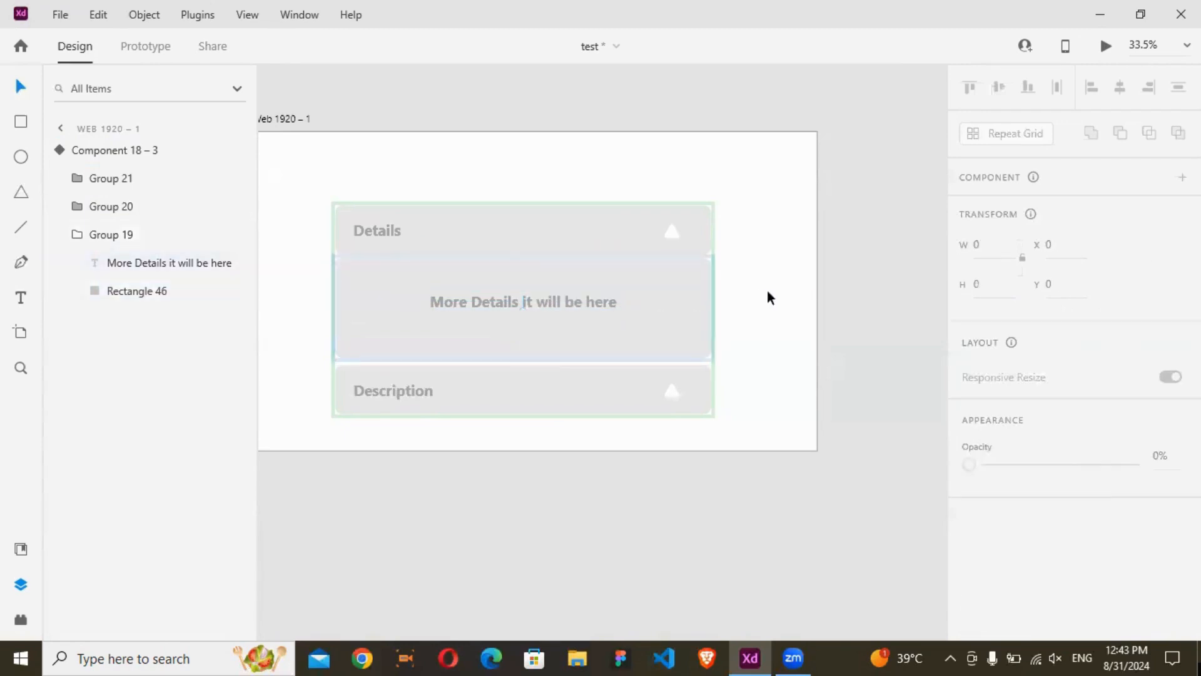
Check the component's Default State, and in State 2 fill the Details triangle with the grey sampled from the panel text
{"action": "left_click_drag", "start_coordinate": [778, 196], "coordinate": [571, 369]}
{"action": "left_click", "coordinate": [1008, 236]}
{"action": "left_click", "coordinate": [764, 298]}
{"action": "left_click", "coordinate": [521, 232]}
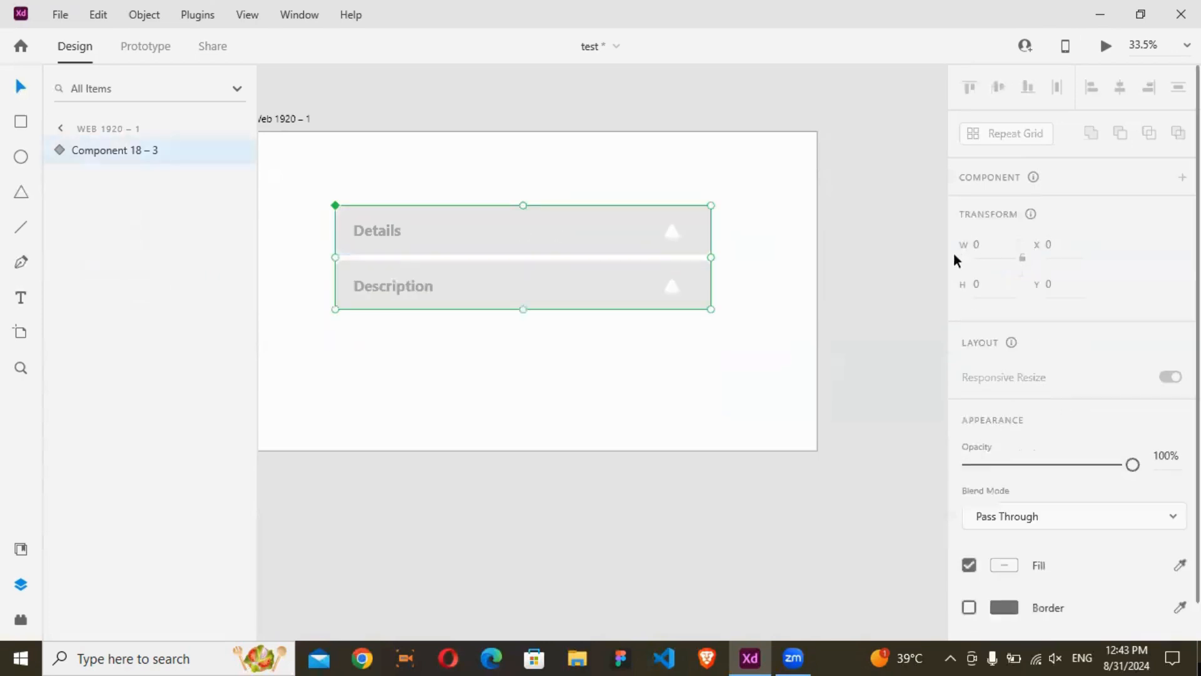
{"action": "left_click", "coordinate": [995, 264]}
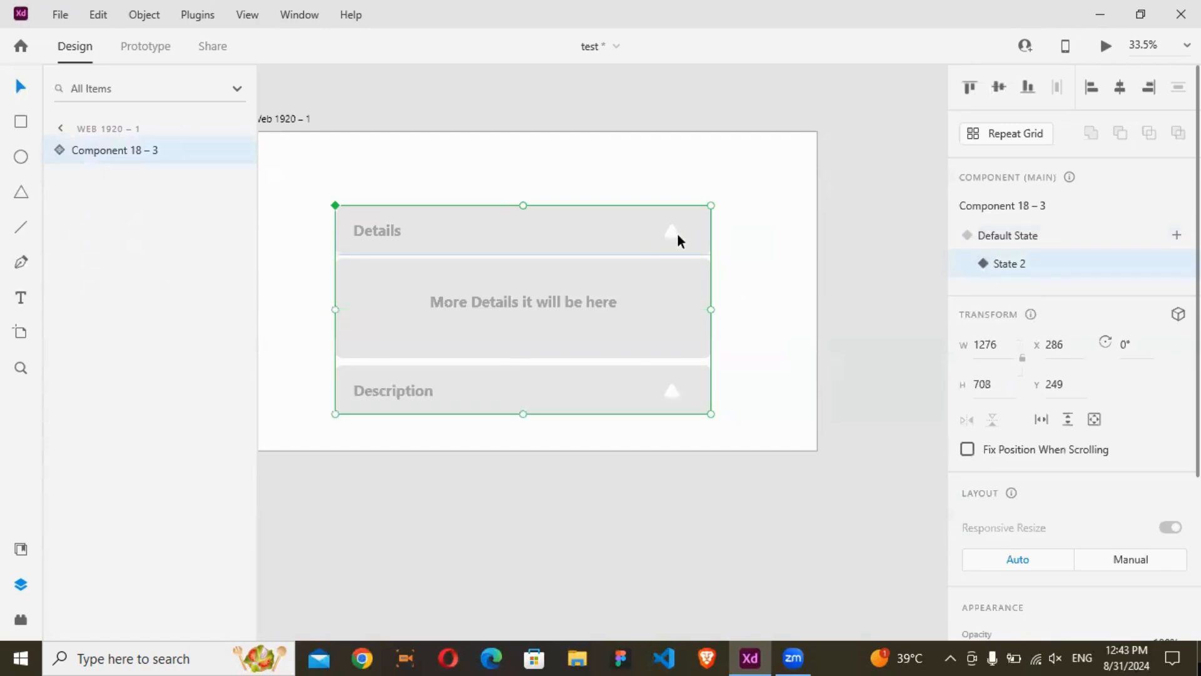
{"action": "double_click", "coordinate": [673, 237]}
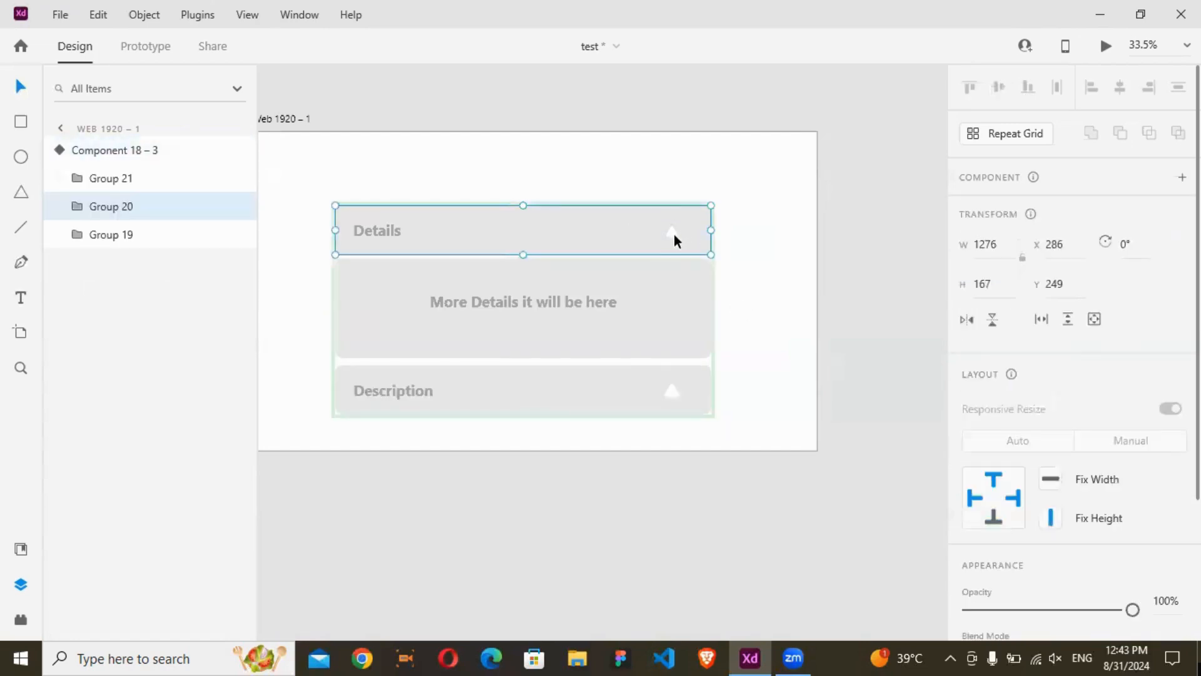
{"action": "double_click", "coordinate": [674, 237]}
{"action": "scroll", "coordinate": [976, 396], "scroll_direction": "down", "scroll_amount": 3}
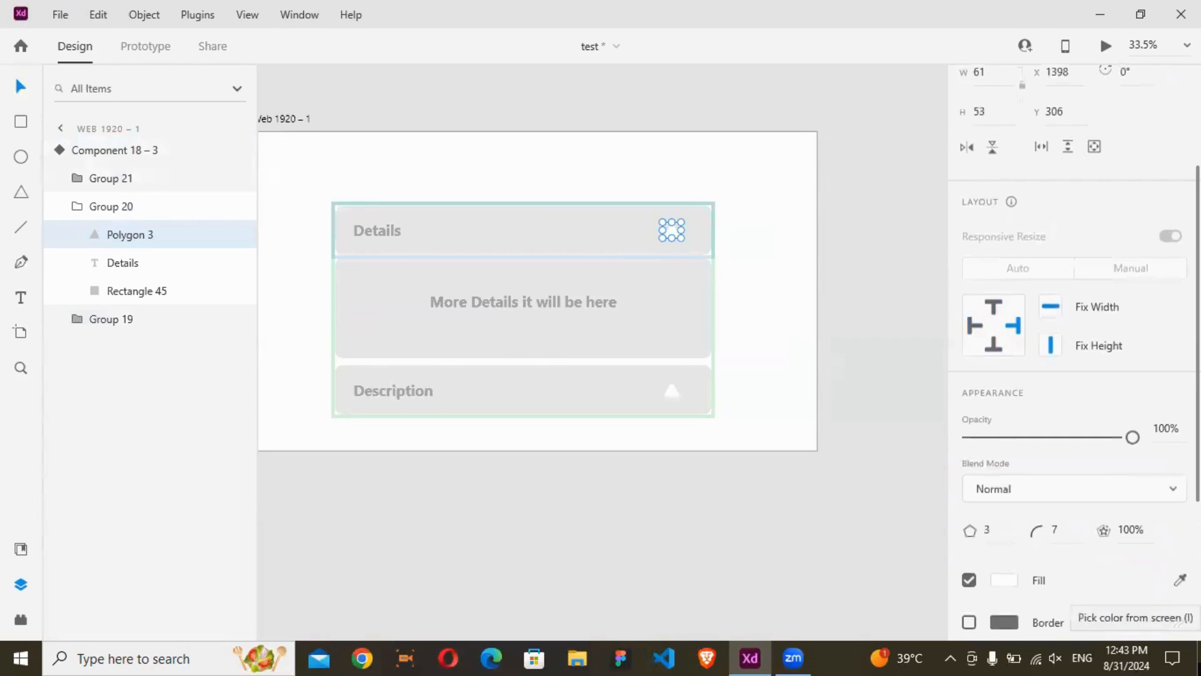
{"action": "left_click", "coordinate": [543, 303]}
{"action": "left_click", "coordinate": [767, 260]}
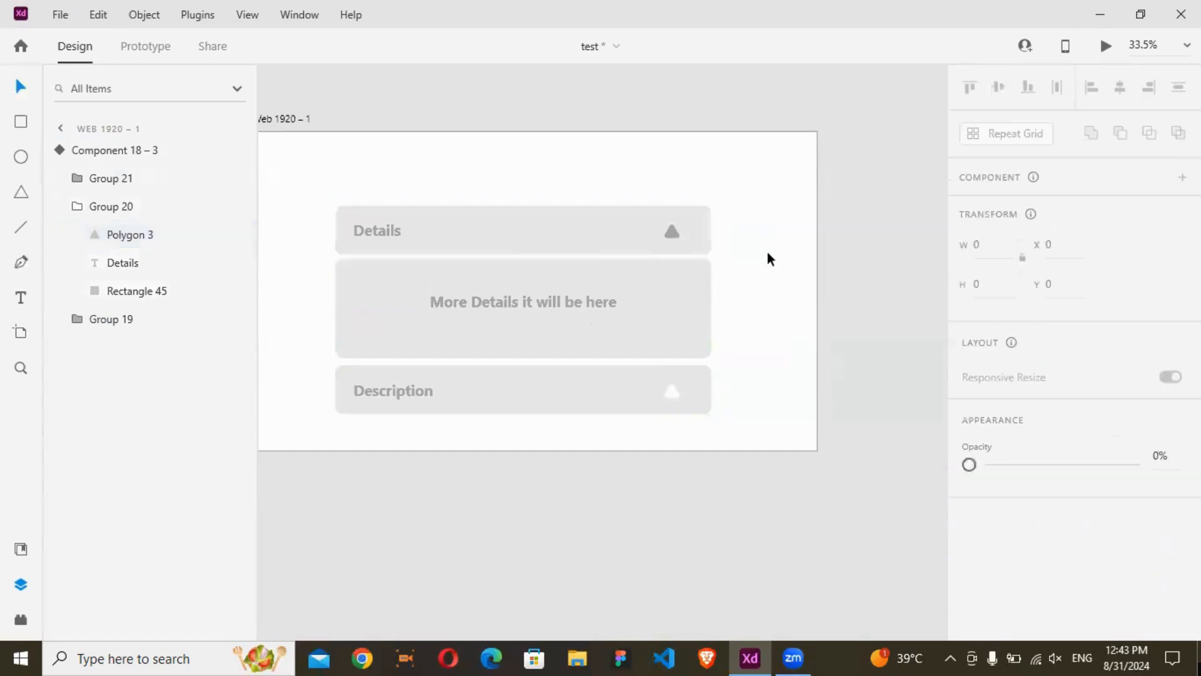
In the Default State, prototype the Details triangle with a Tap trigger and an Auto-Animate action leading to State 2
{"action": "left_click", "coordinate": [538, 380]}
{"action": "left_click", "coordinate": [980, 239]}
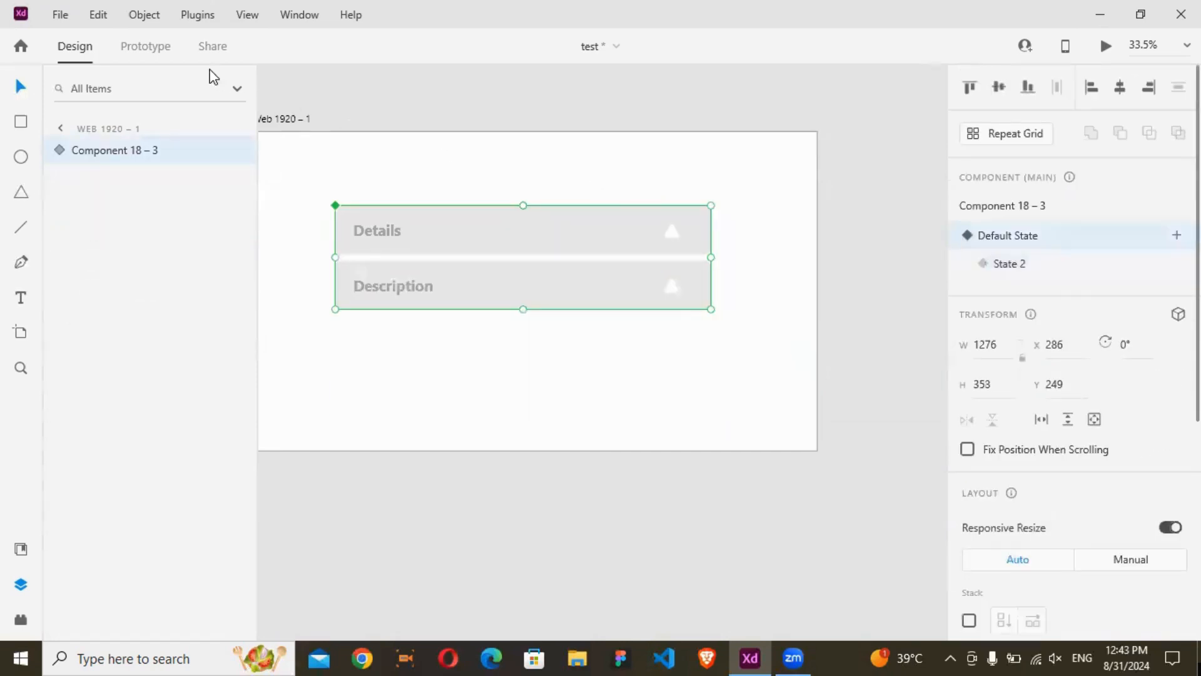
{"action": "left_click", "coordinate": [159, 56]}
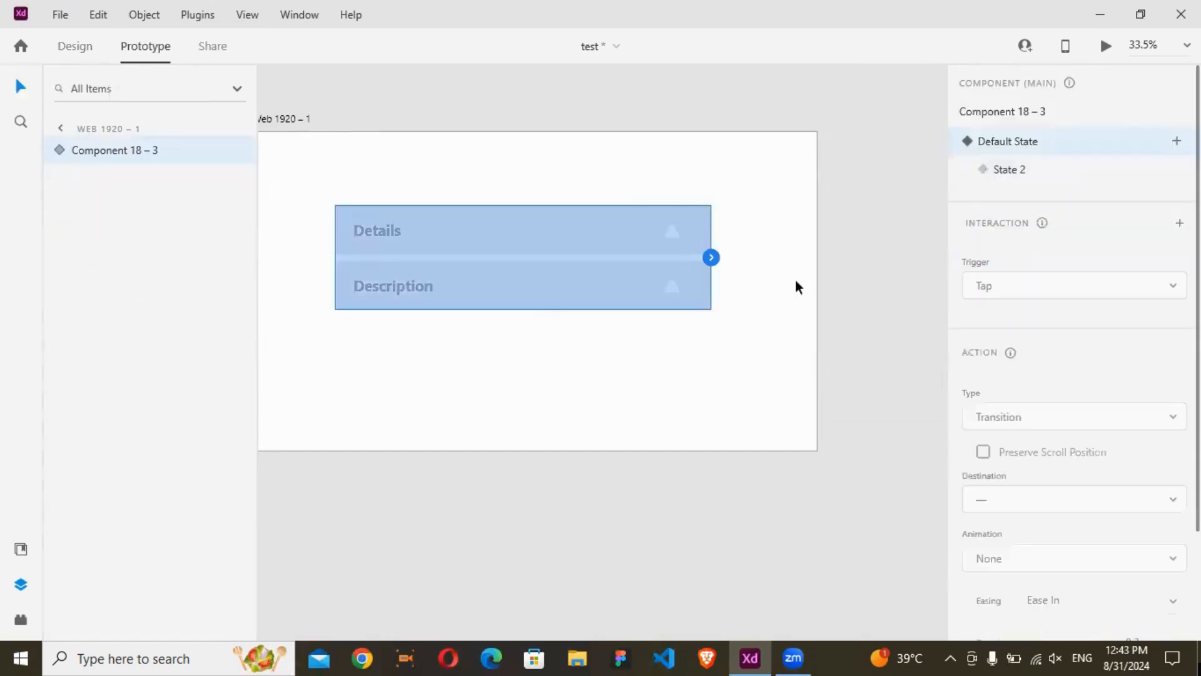
{"action": "double_click", "coordinate": [669, 234]}
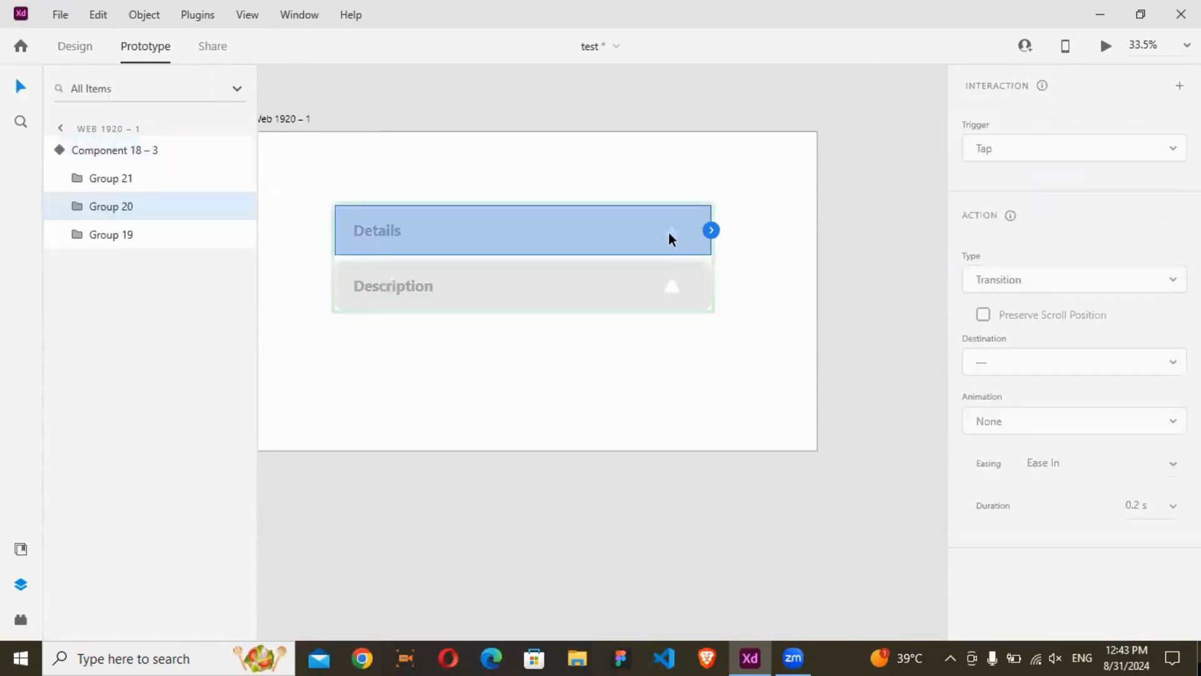
{"action": "double_click", "coordinate": [669, 233]}
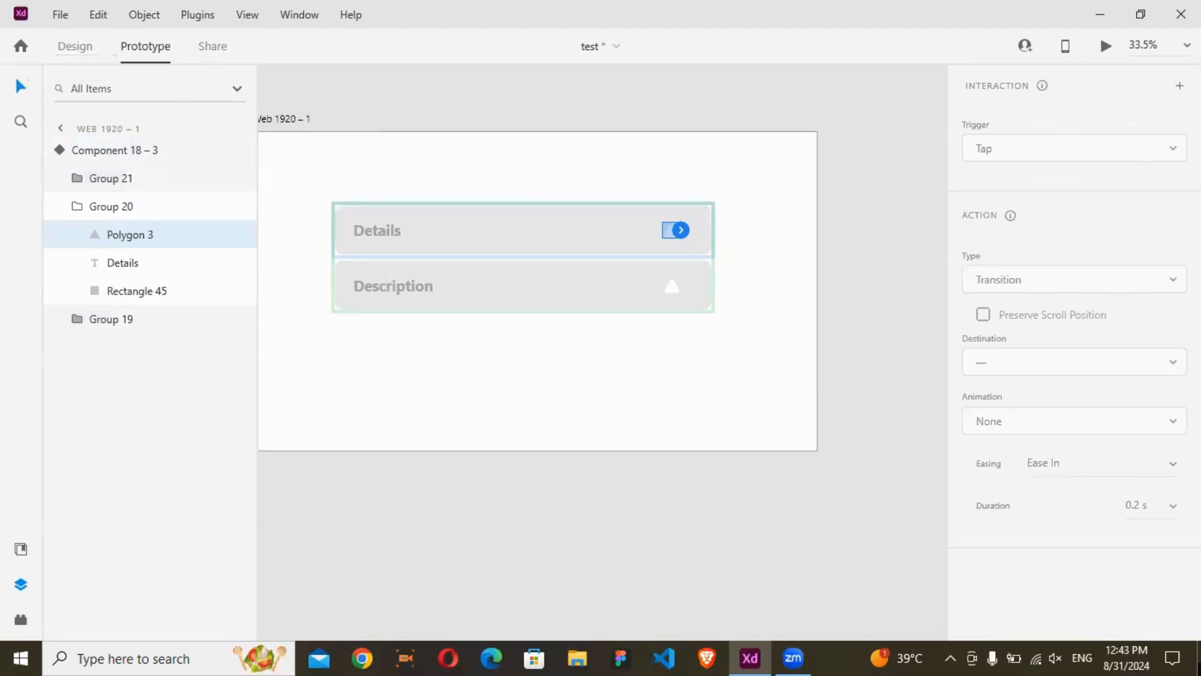
{"action": "left_click", "coordinate": [1169, 282]}
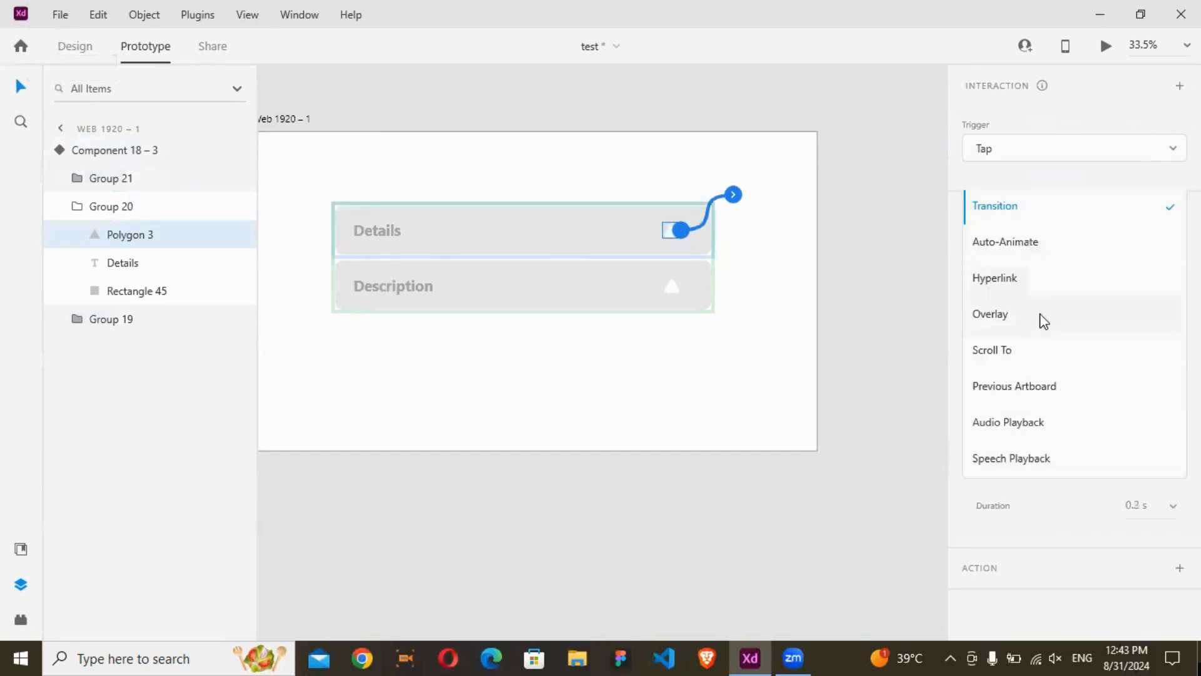
{"action": "left_click", "coordinate": [1038, 250]}
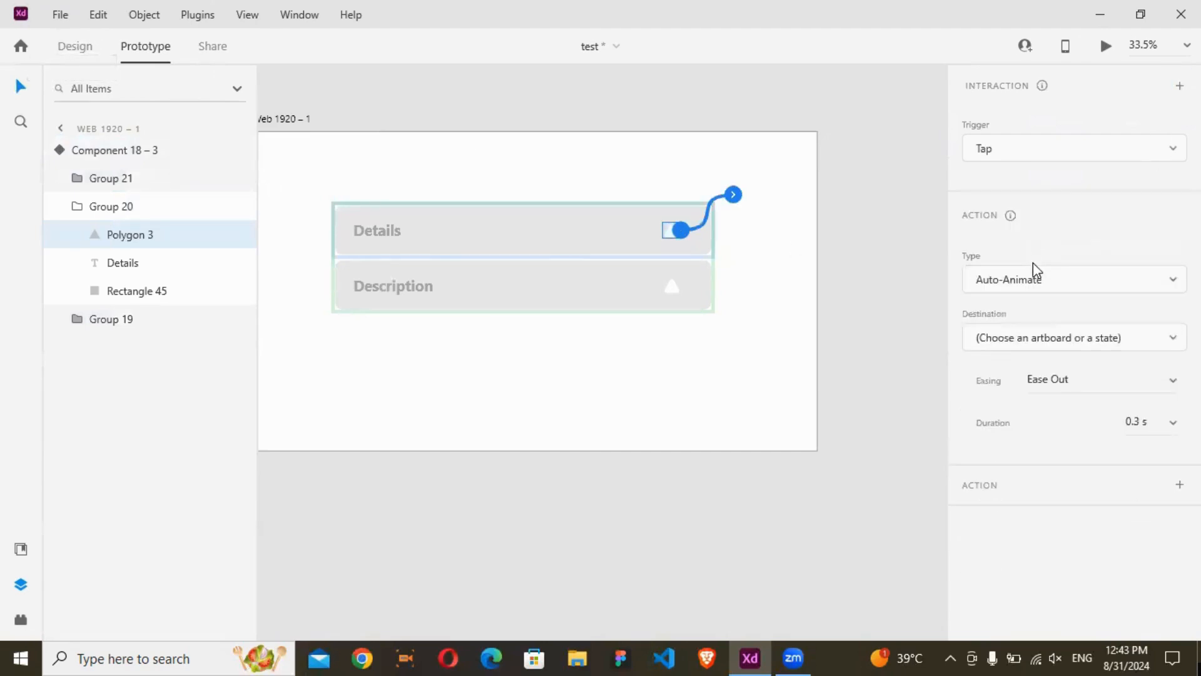
{"action": "left_click", "coordinate": [1102, 346]}
{"action": "left_click", "coordinate": [1011, 178]}
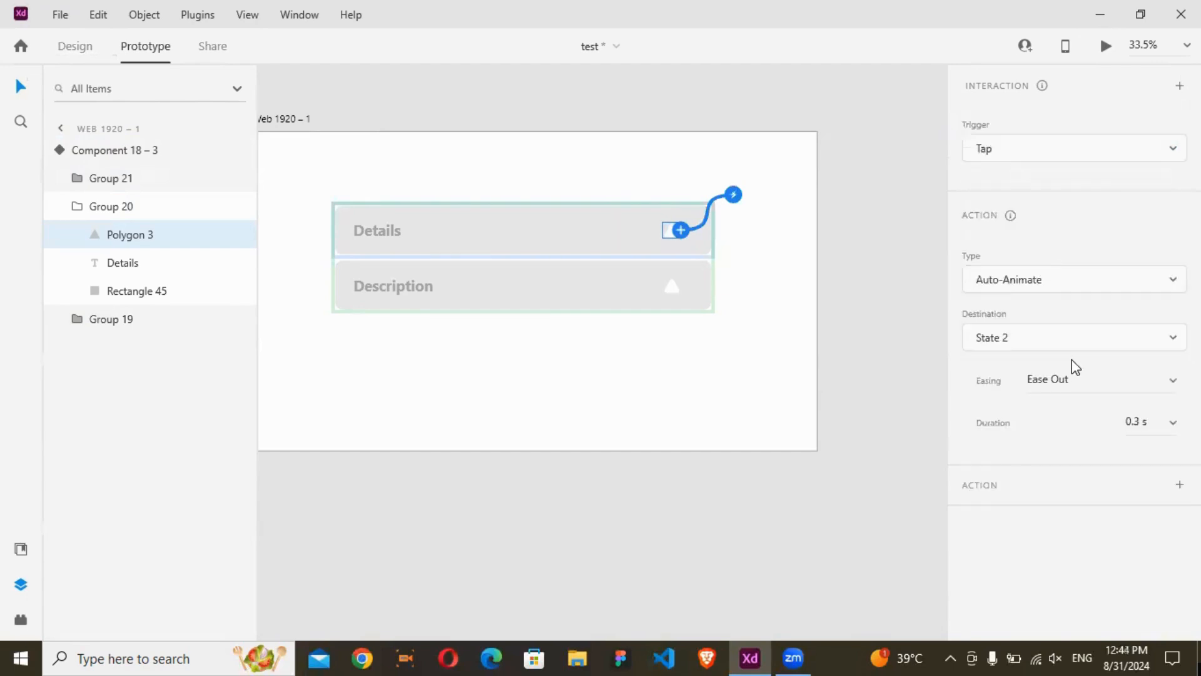
Set the Details triangle interaction's easing to Ease In-Out and its duration to 0.5 s
{"action": "left_click", "coordinate": [1071, 379]}
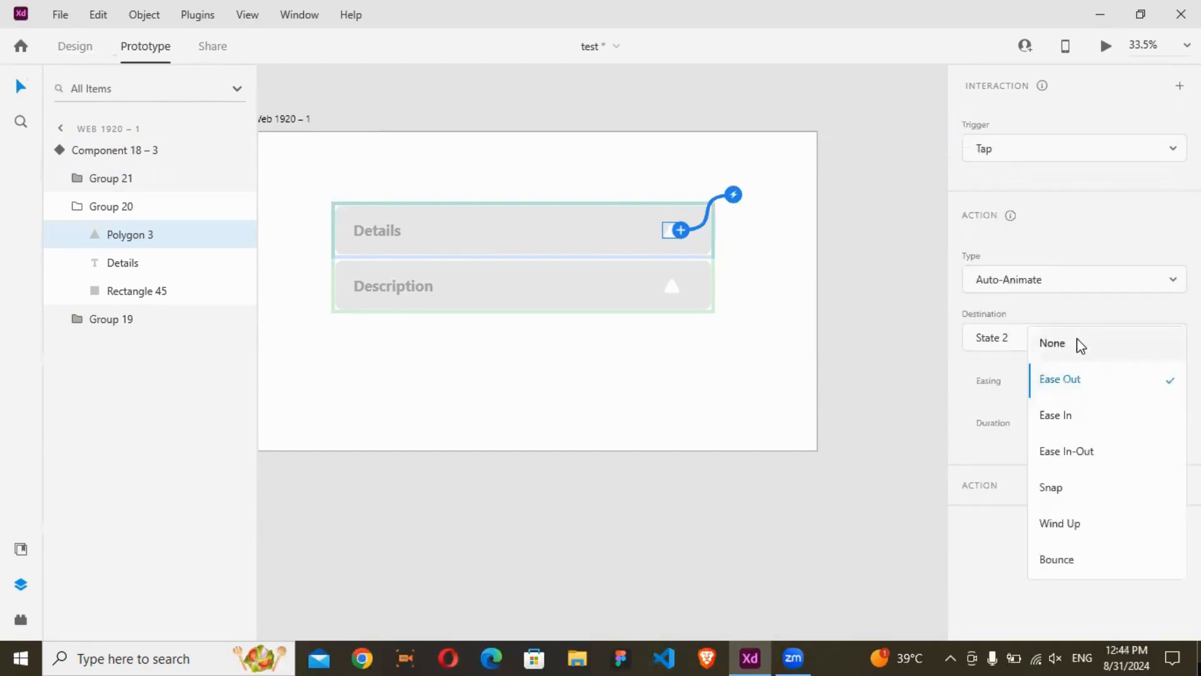
{"action": "left_click", "coordinate": [1089, 452]}
{"action": "left_click", "coordinate": [1151, 422]}
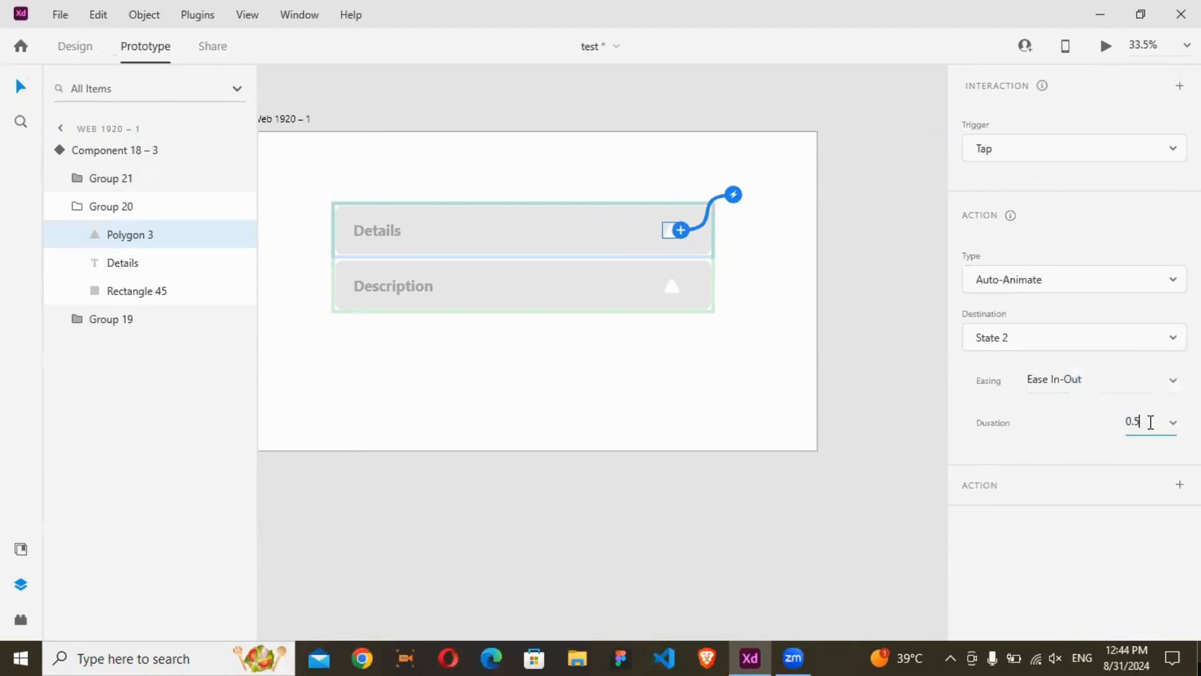
{"action": "left_click", "coordinate": [808, 256]}
In State 2, add a Tap interaction to the Details triangle that auto-animates to the Default State
{"action": "left_click", "coordinate": [672, 240]}
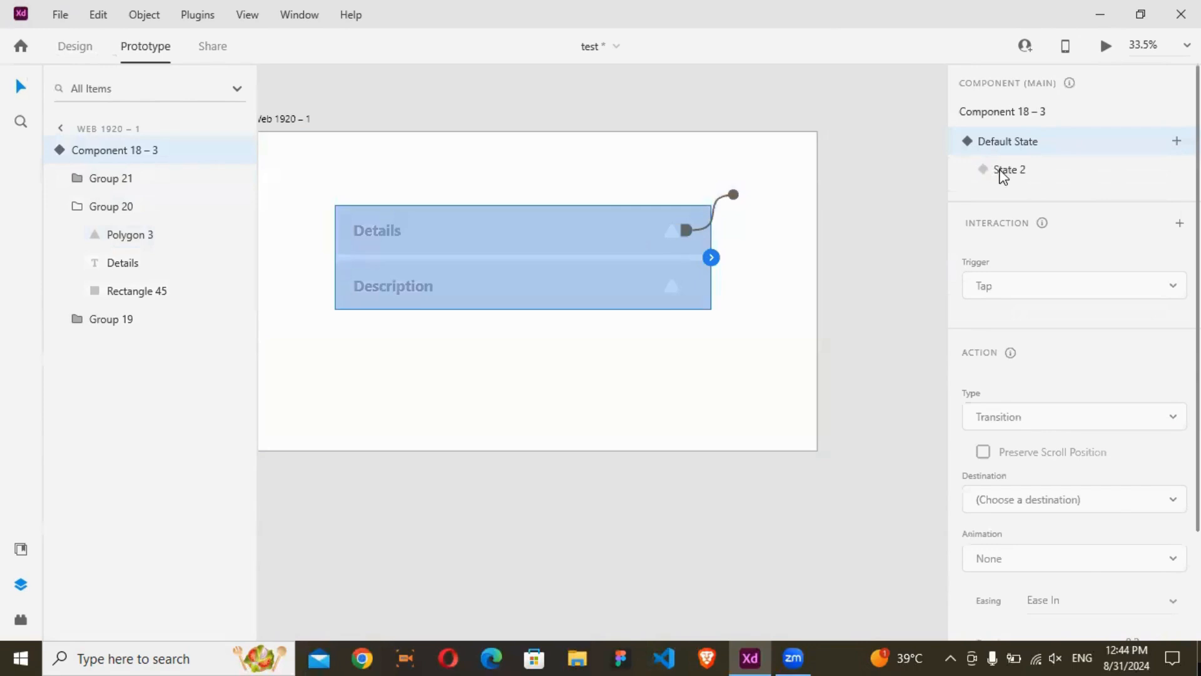
{"action": "left_click", "coordinate": [1003, 170]}
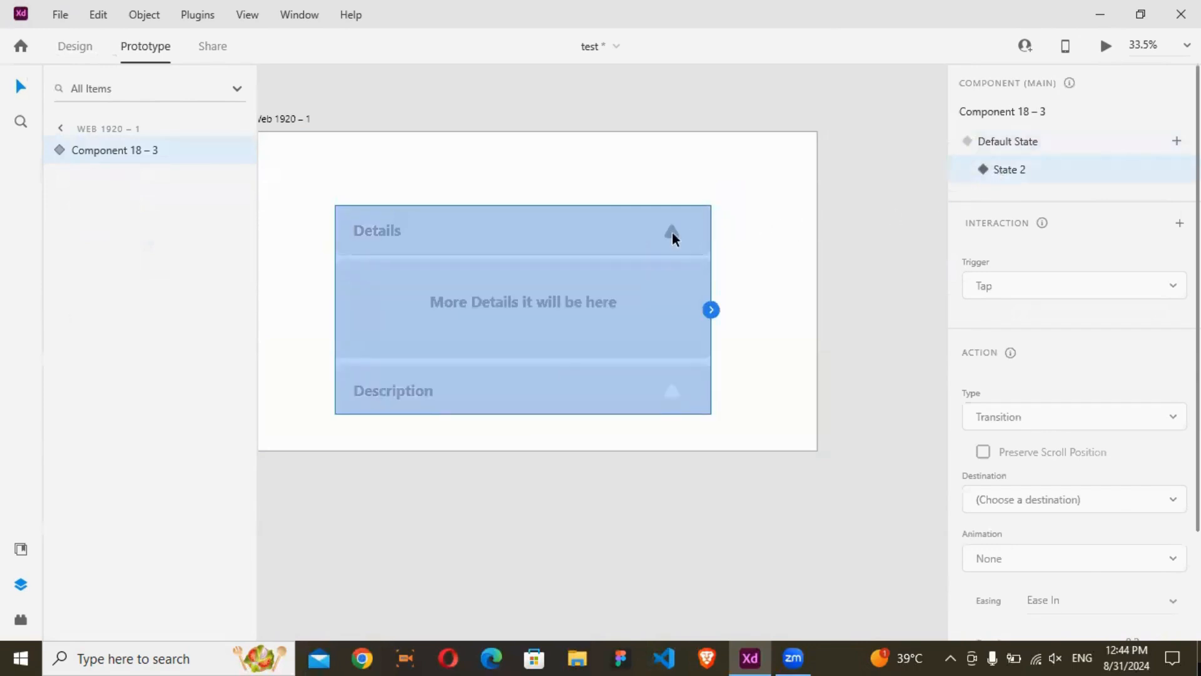
{"action": "double_click", "coordinate": [671, 233]}
{"action": "double_click", "coordinate": [672, 232]}
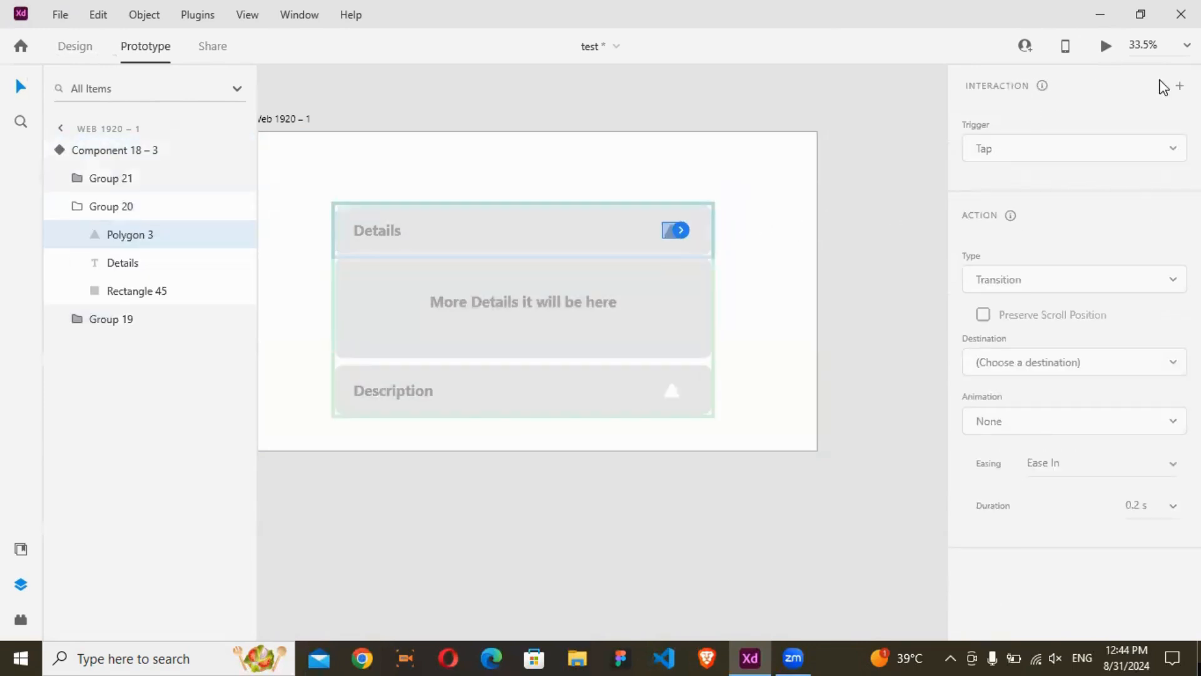
{"action": "left_click", "coordinate": [1179, 87]}
{"action": "left_click", "coordinate": [1028, 347]}
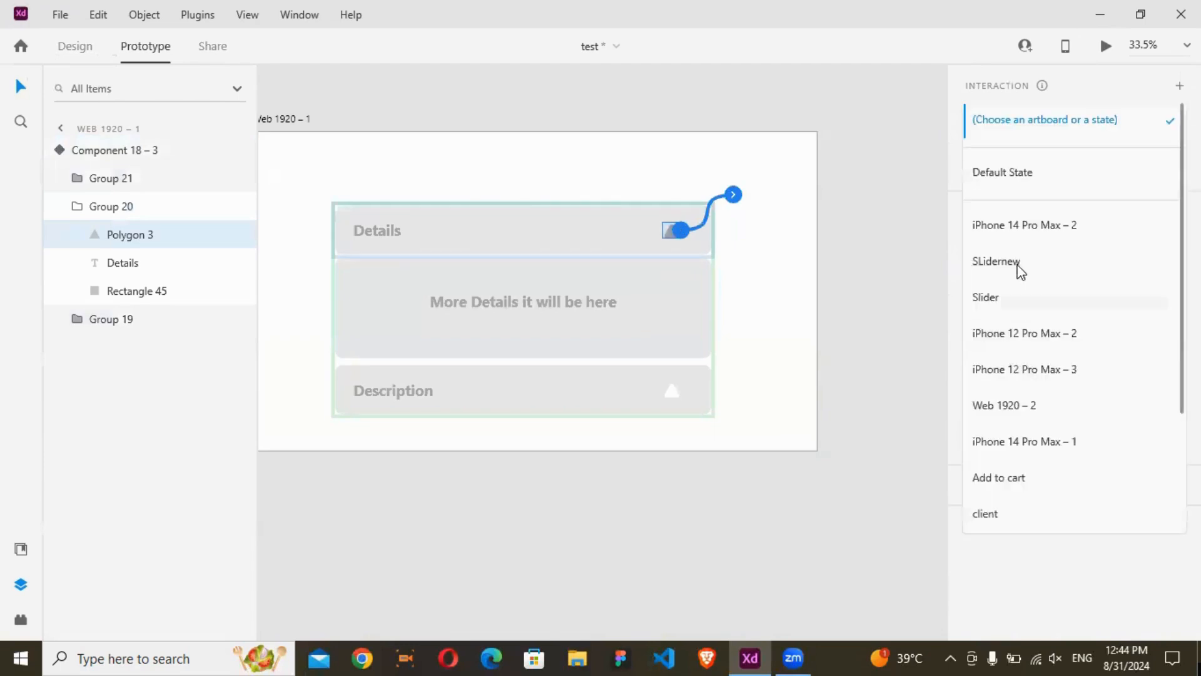
{"action": "left_click", "coordinate": [1020, 186]}
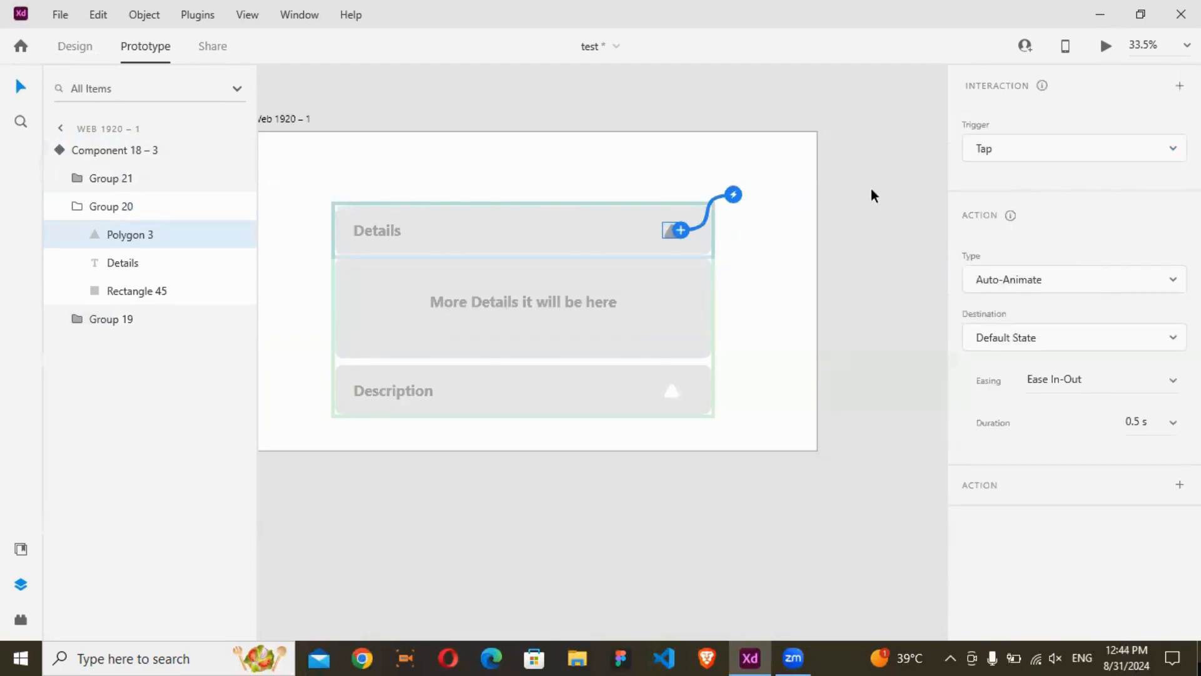
Preview the prototype from the Default State, test expanding and collapsing the Details bar with its triangle, and close the preview
{"action": "left_click", "coordinate": [657, 228]}
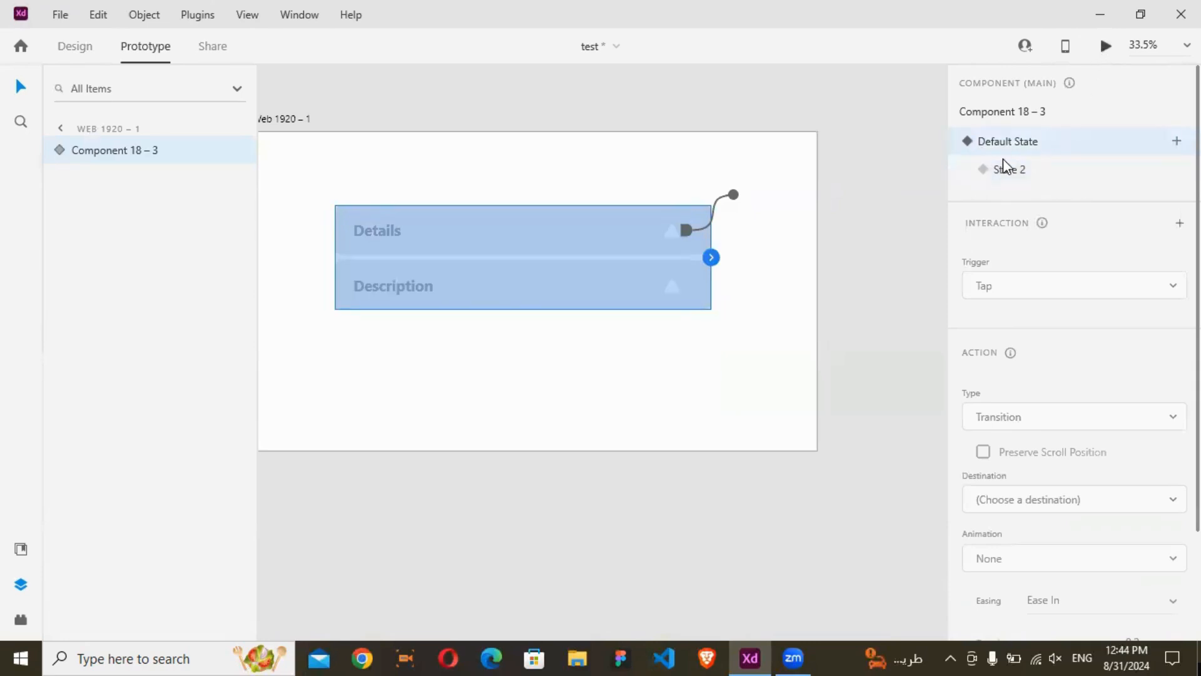
{"action": "key", "text": "ctrl+Return"}
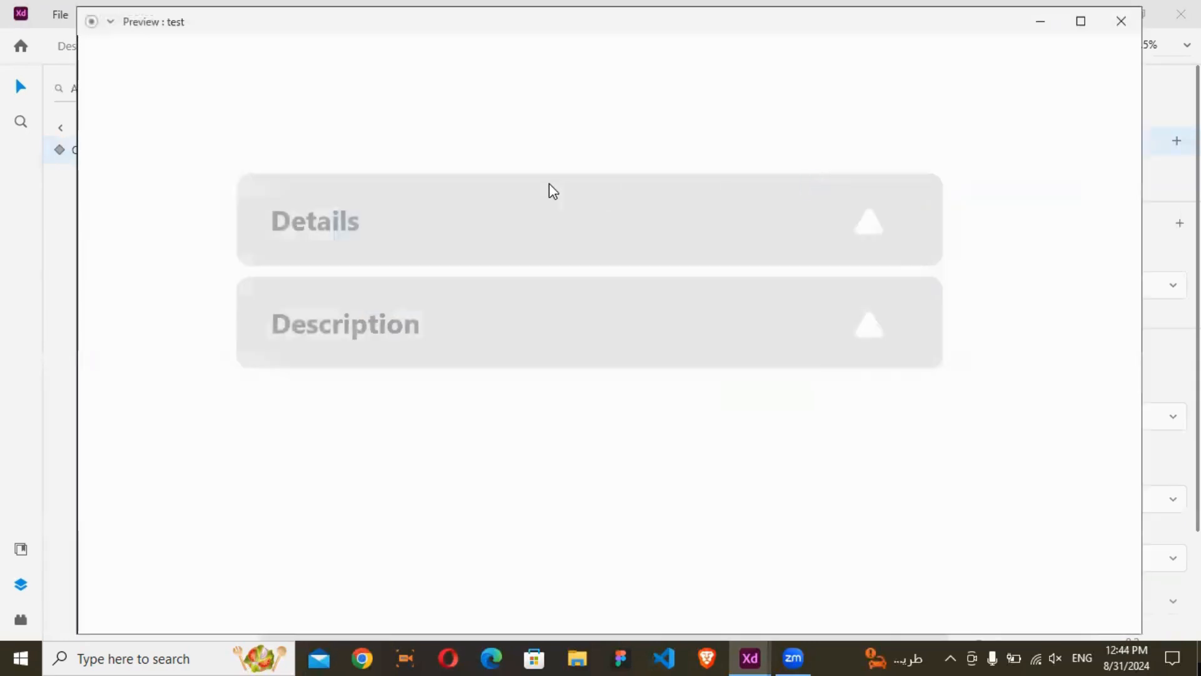
{"action": "left_click", "coordinate": [874, 228]}
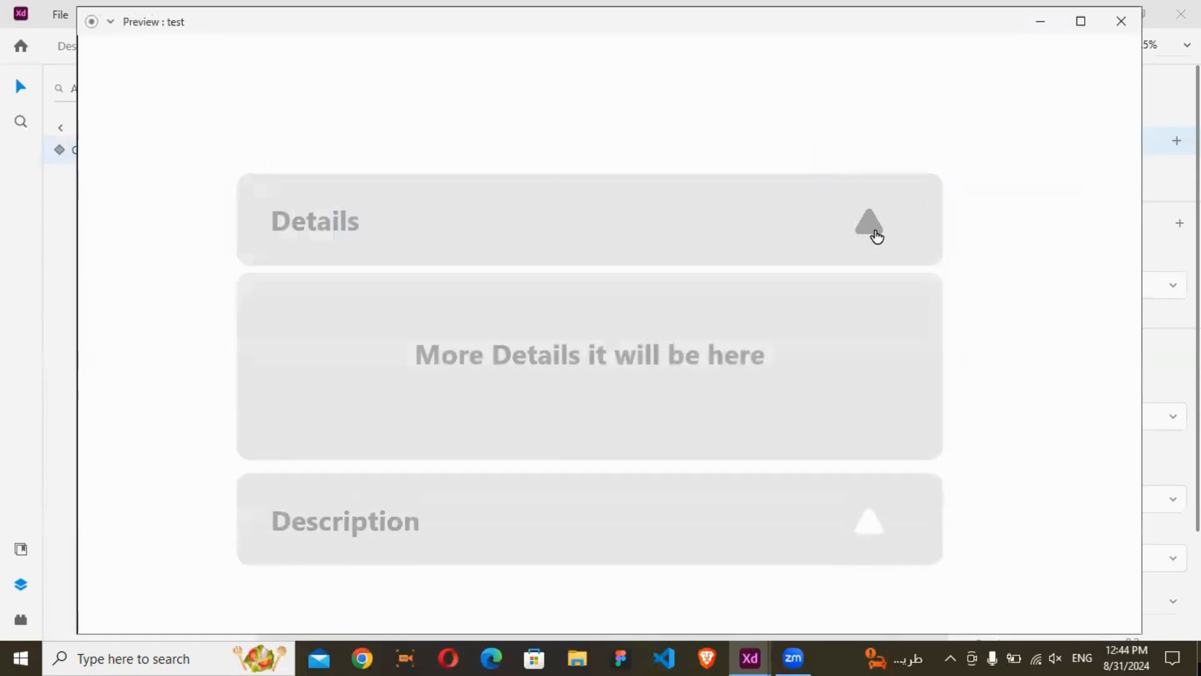
{"action": "left_click", "coordinate": [875, 229]}
{"action": "left_click", "coordinate": [875, 229]}
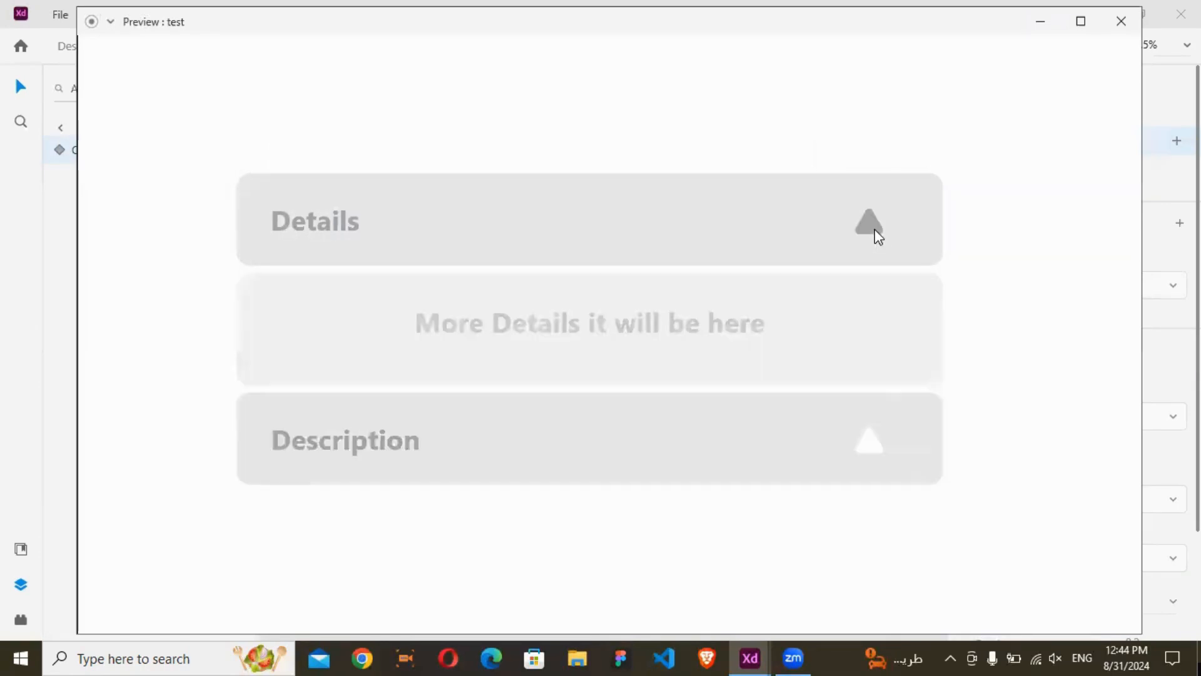
{"action": "left_click", "coordinate": [875, 229]}
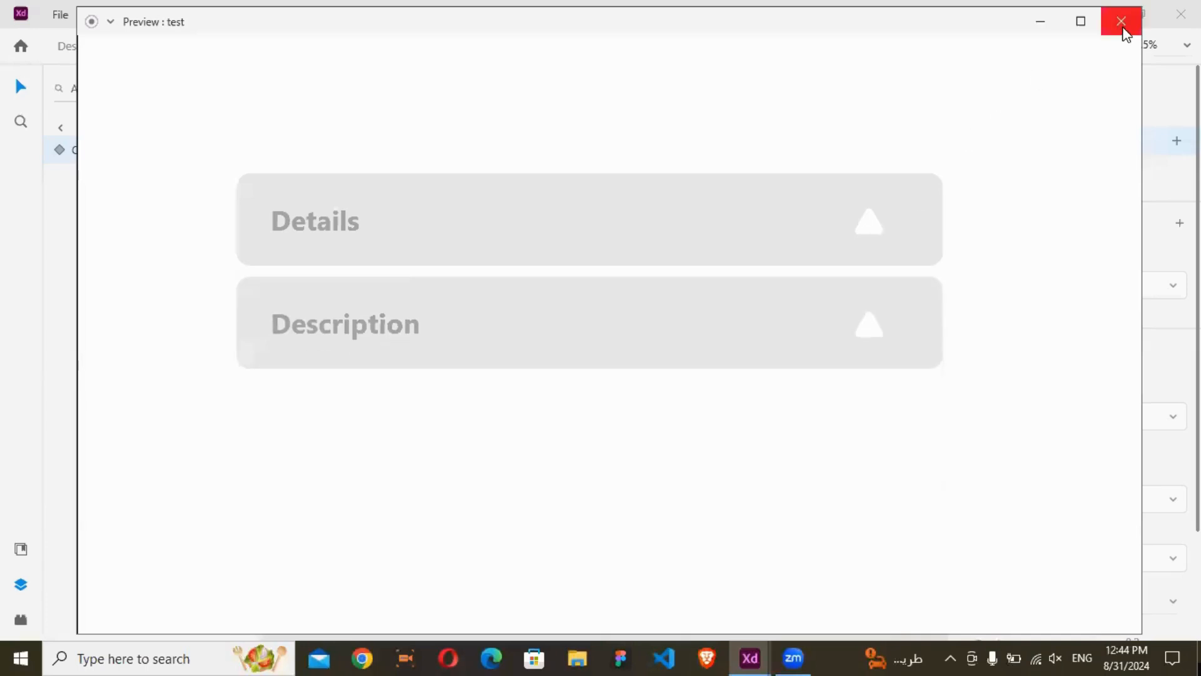
{"action": "left_click", "coordinate": [1121, 25]}
In the component's State 2 design, rotate the Details triangle to 180°
{"action": "left_click", "coordinate": [74, 45]}
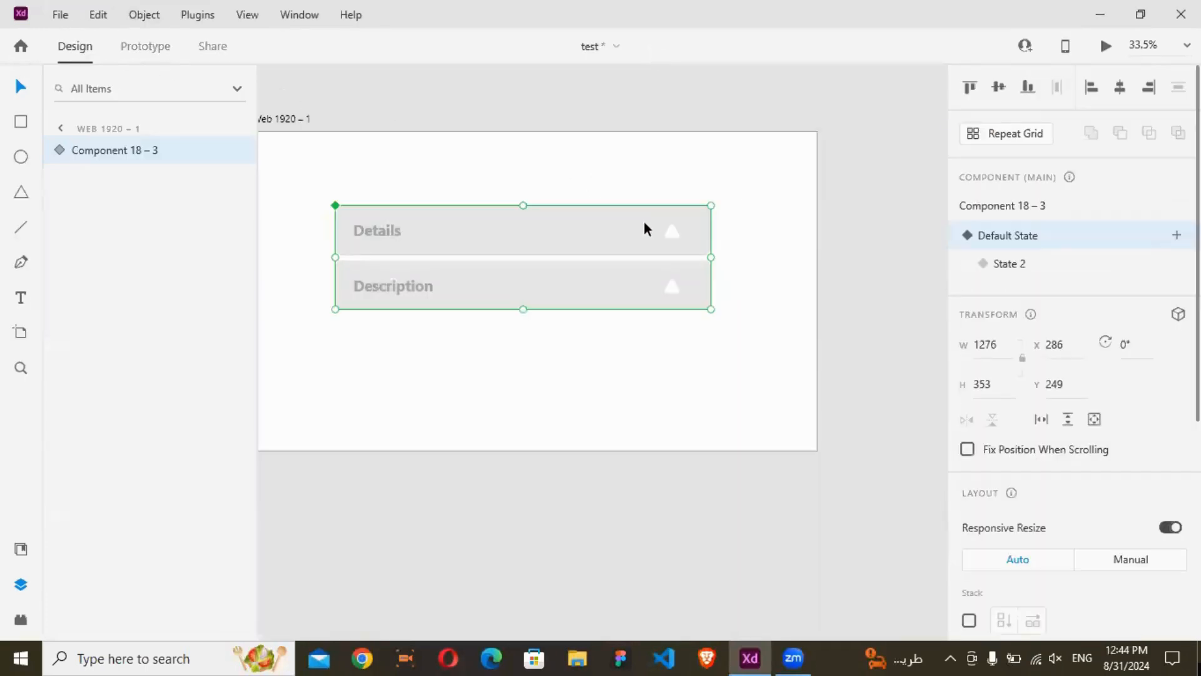
{"action": "left_click", "coordinate": [990, 265]}
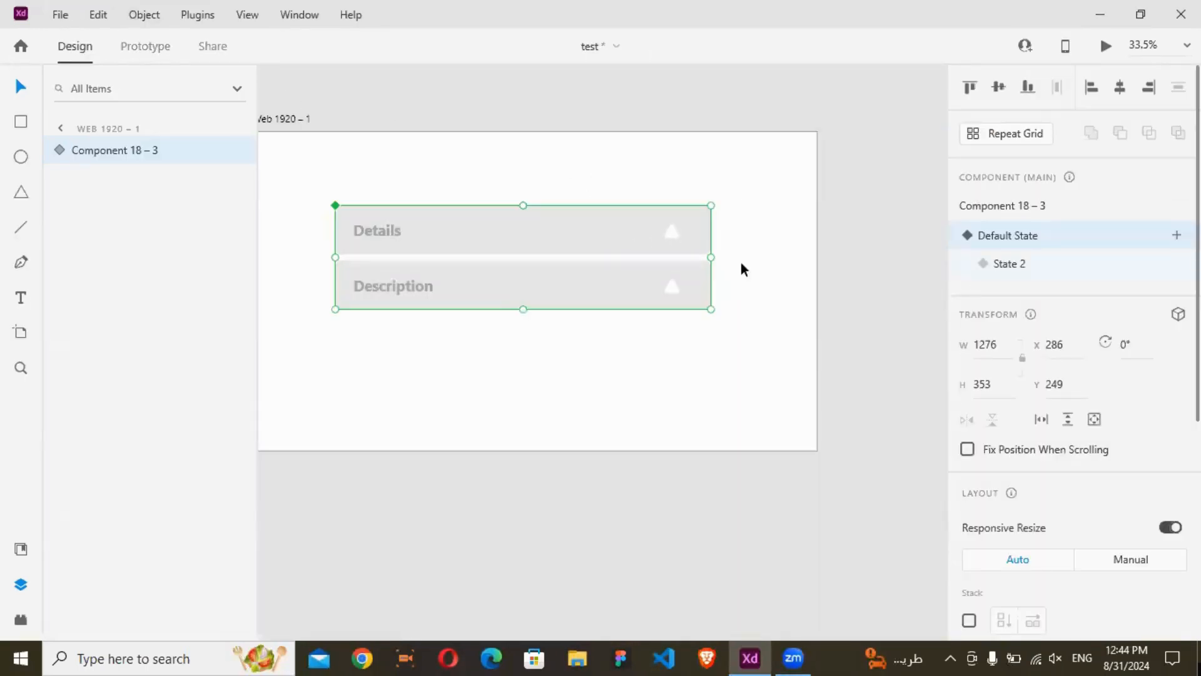
{"action": "double_click", "coordinate": [670, 230]}
{"action": "double_click", "coordinate": [672, 231]}
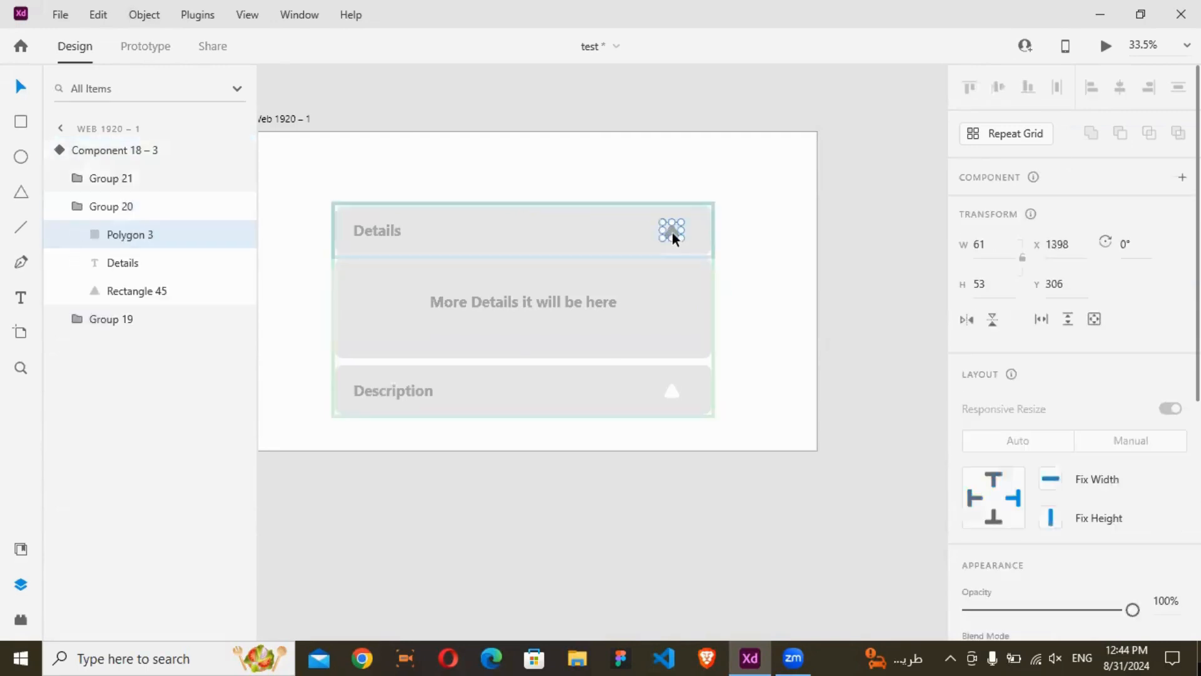
{"action": "left_click", "coordinate": [1129, 243]}
{"action": "type", "text": "180"}
{"action": "key", "text": "Return"}
{"action": "left_click", "coordinate": [724, 254]}
{"action": "left_click", "coordinate": [663, 240]}
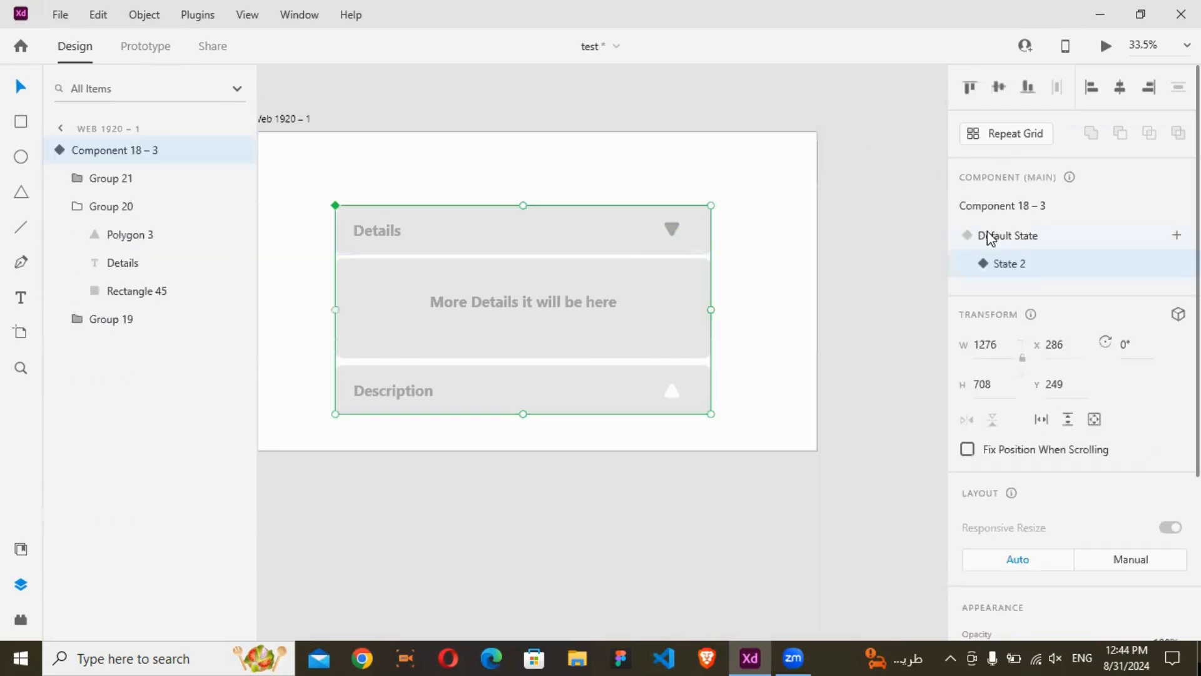
Return the component to its Default State and preview the rotating Details triangle while repeatedly expanding and collapsing the panel
{"action": "left_click", "coordinate": [986, 238]}
{"action": "left_click", "coordinate": [145, 46]}
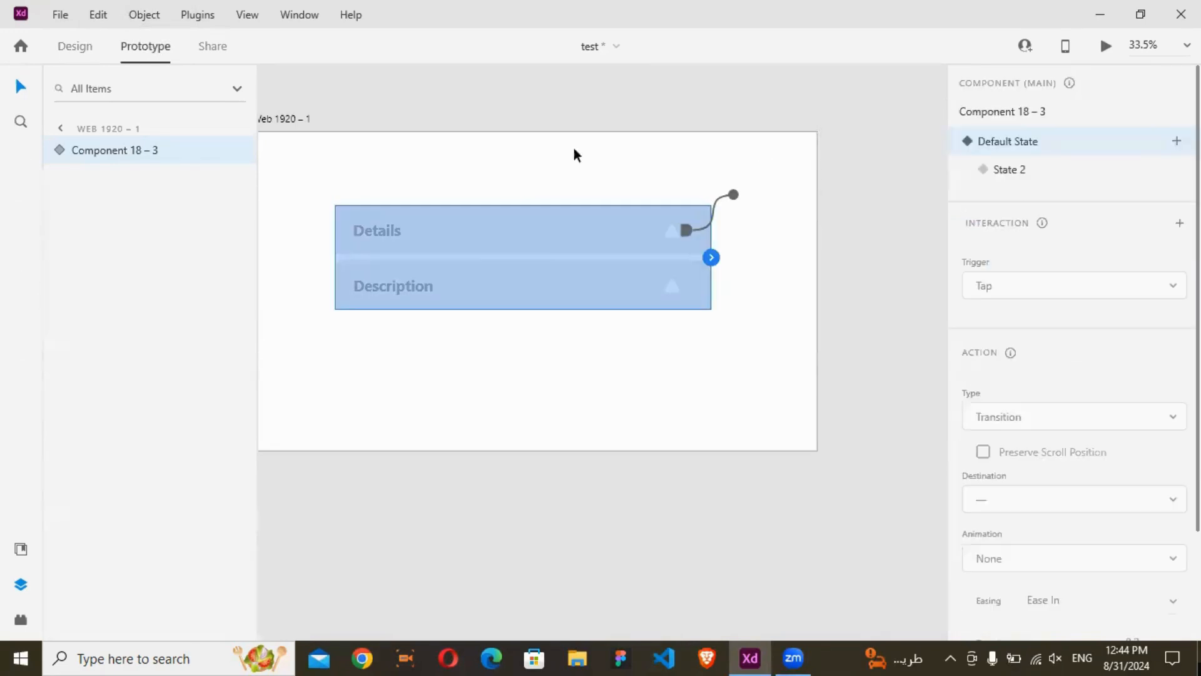
{"action": "left_click", "coordinate": [1106, 46]}
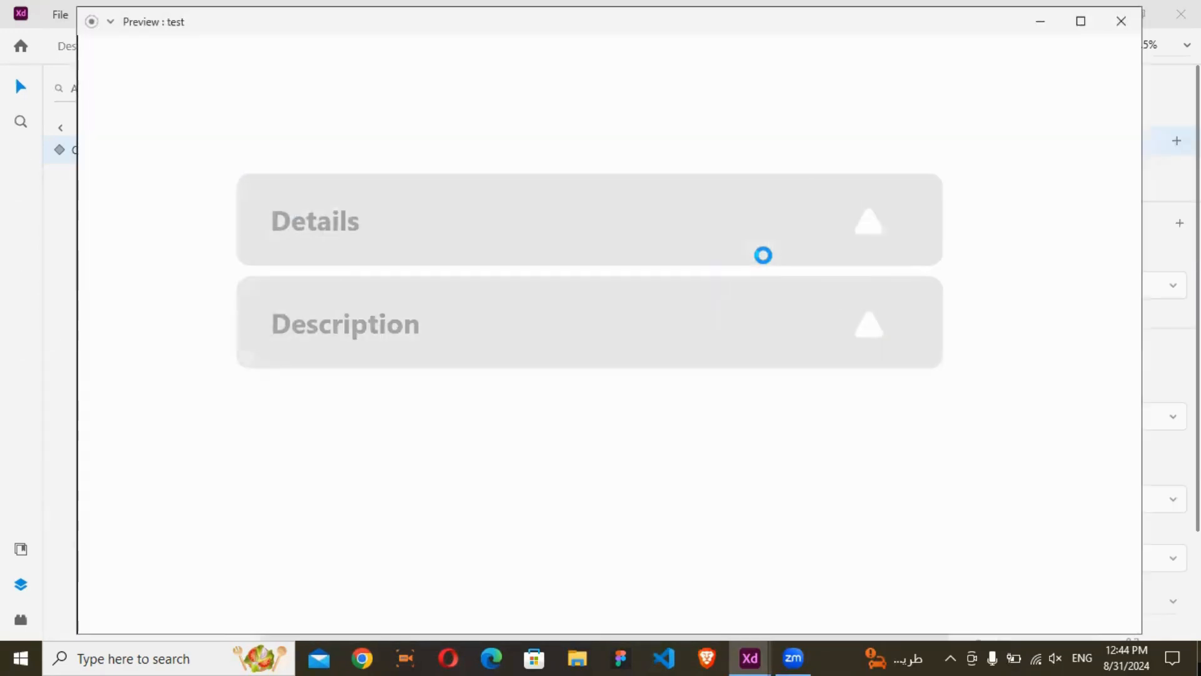
{"action": "left_click", "coordinate": [866, 235]}
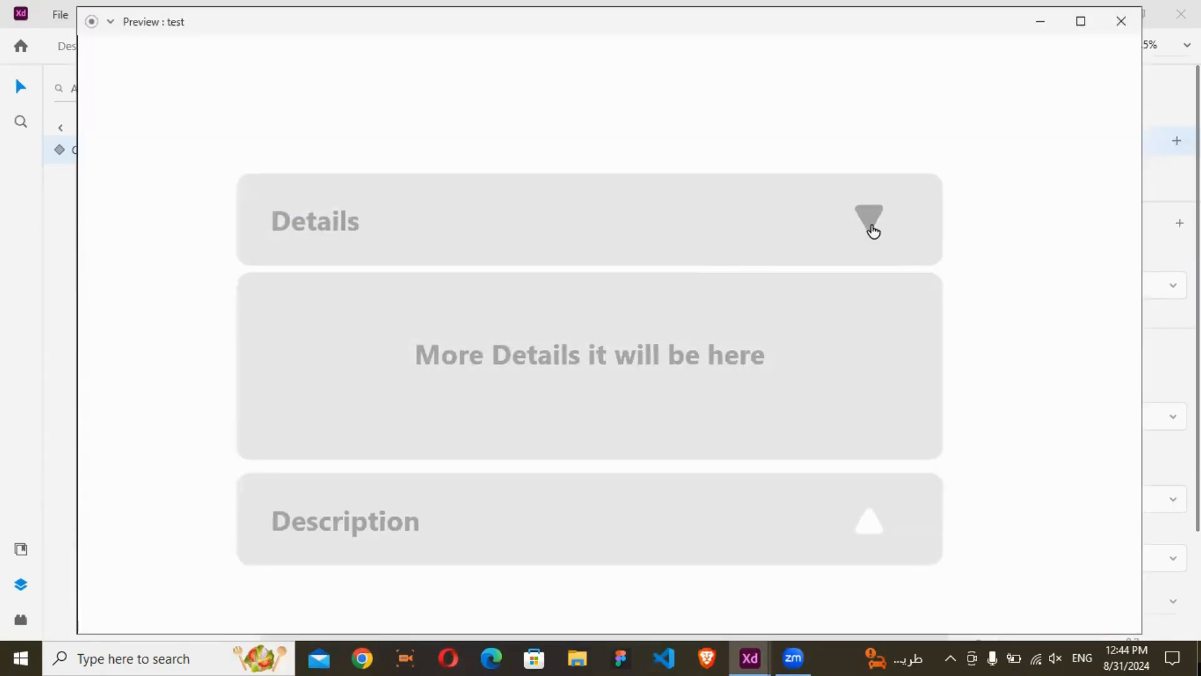
{"action": "left_click", "coordinate": [873, 230]}
{"action": "left_click", "coordinate": [873, 229]}
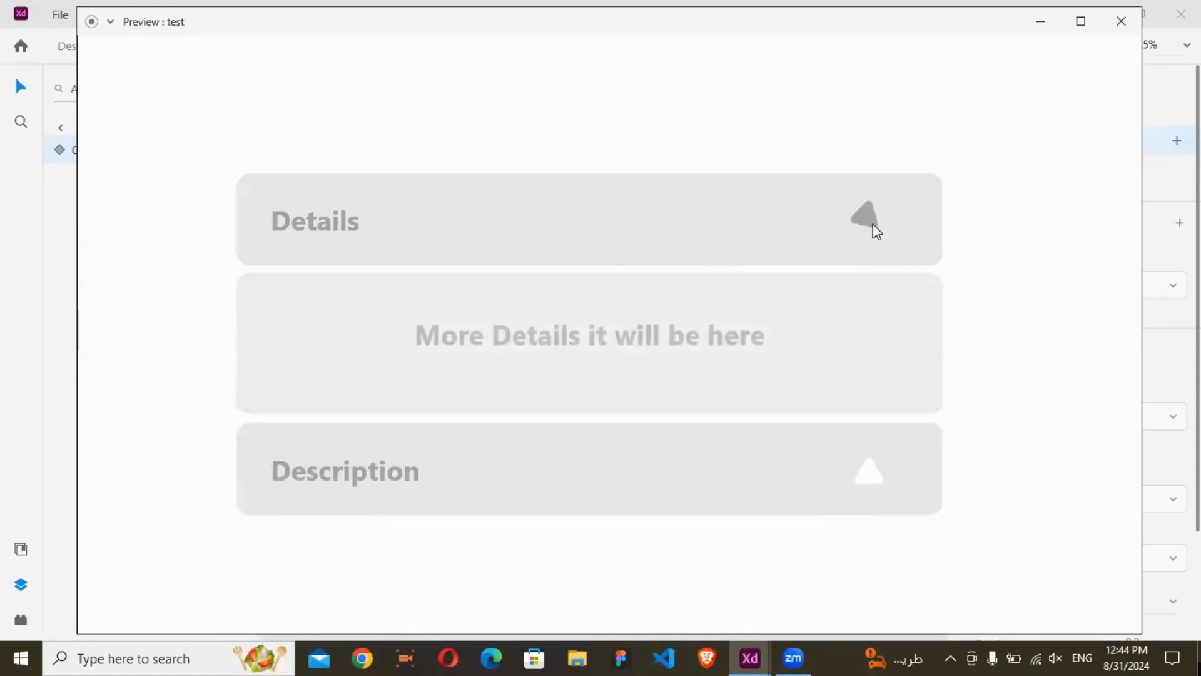
{"action": "left_click", "coordinate": [873, 227]}
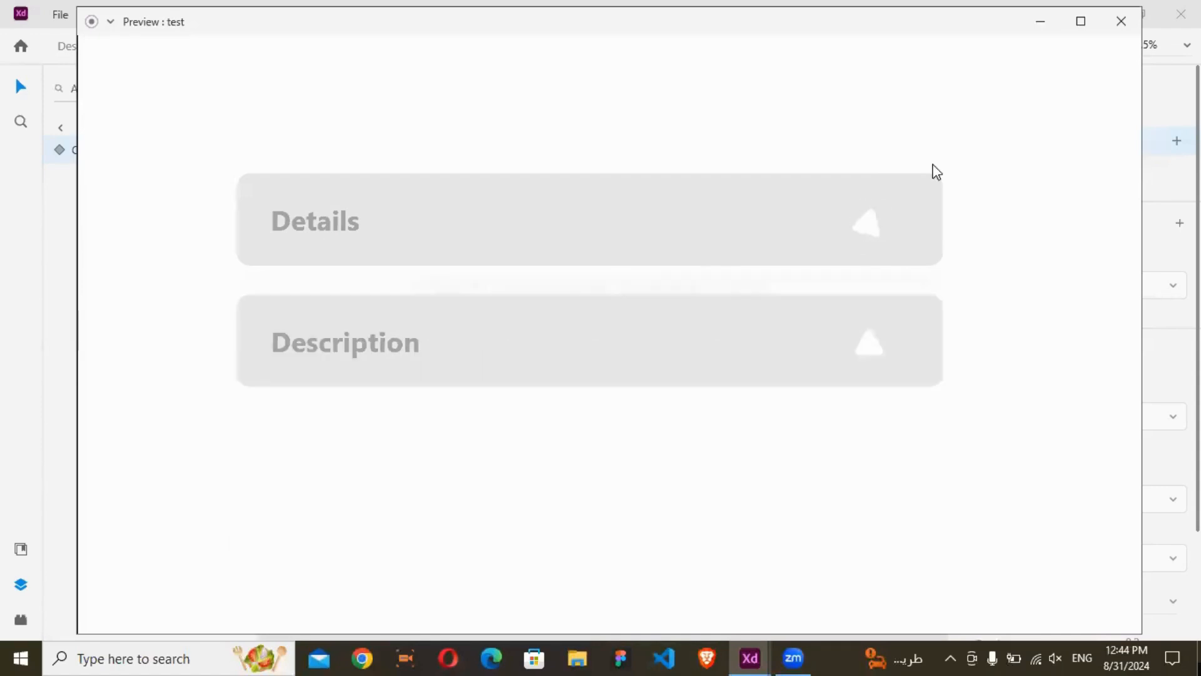